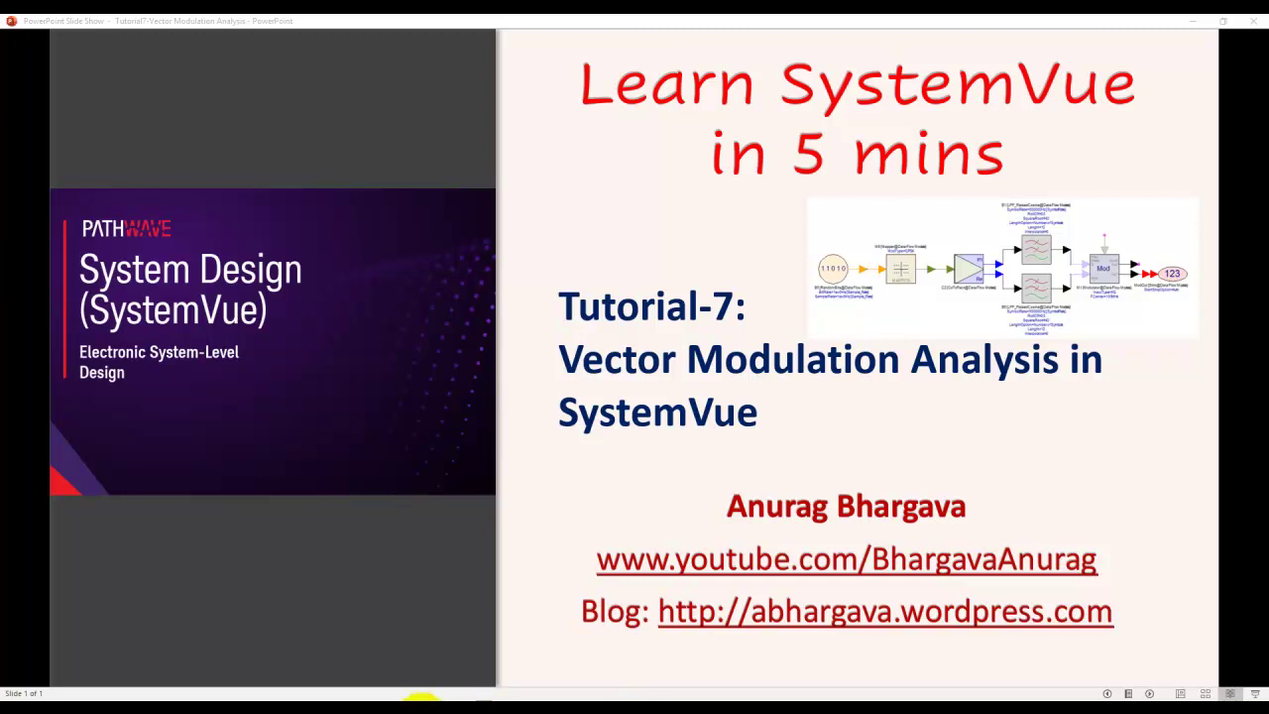
# Step: Switch from the slideshow to SystemVue and browse the Sinks parts in the Part Selector
pyautogui.hotkey('alt', 'Tab')
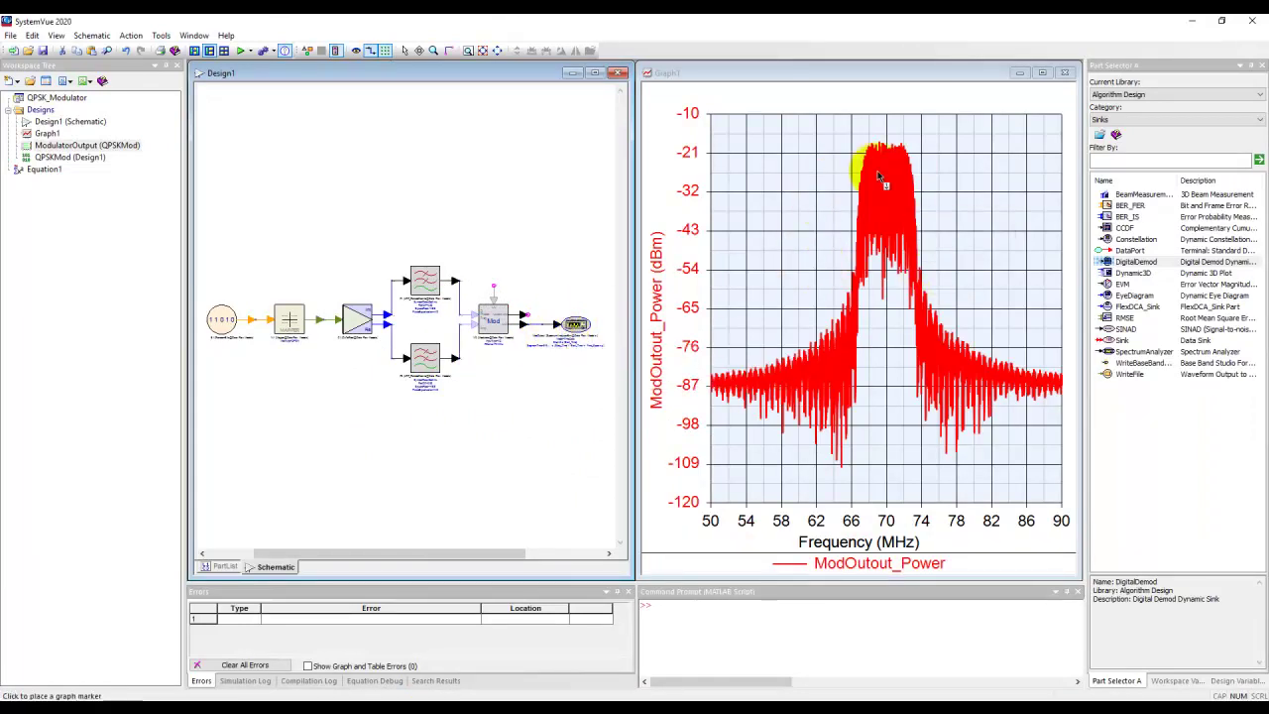
pyautogui.moveTo(994, 204)
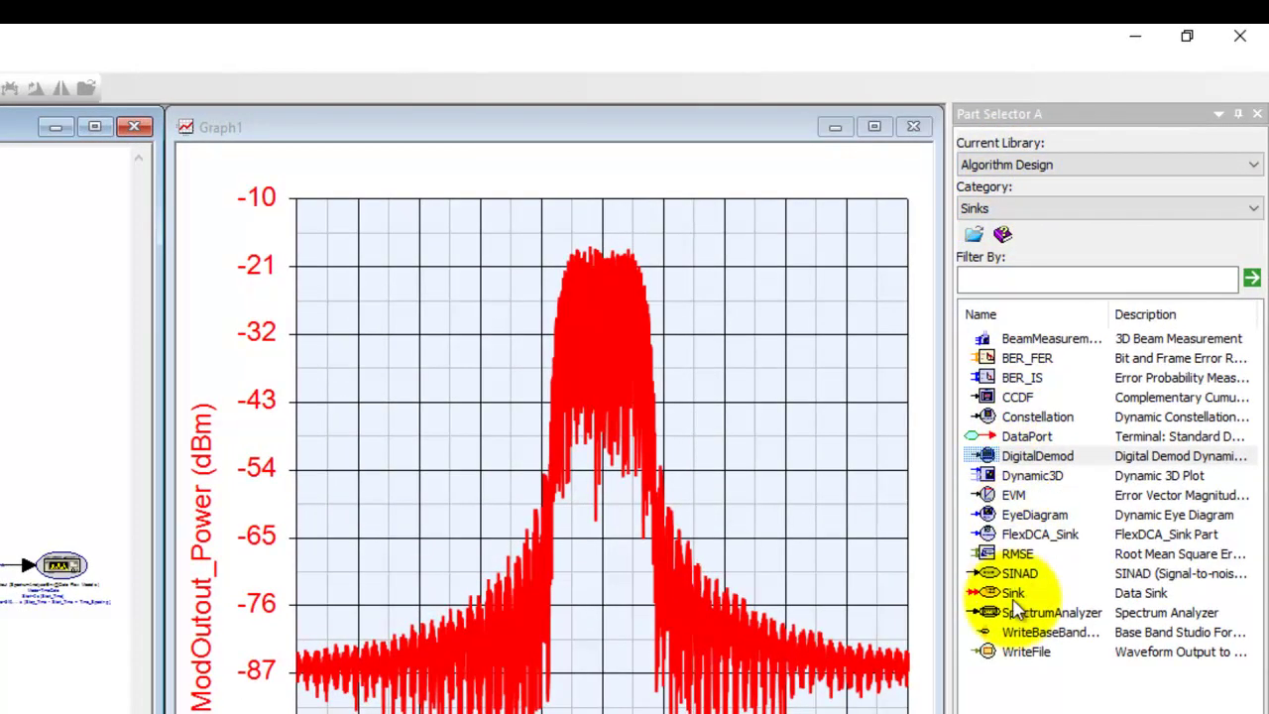
# Step: Place a DigitalDemod sink D1 on the schematic and wire its input to the modulator's Out pin
pyautogui.click(1025, 458)
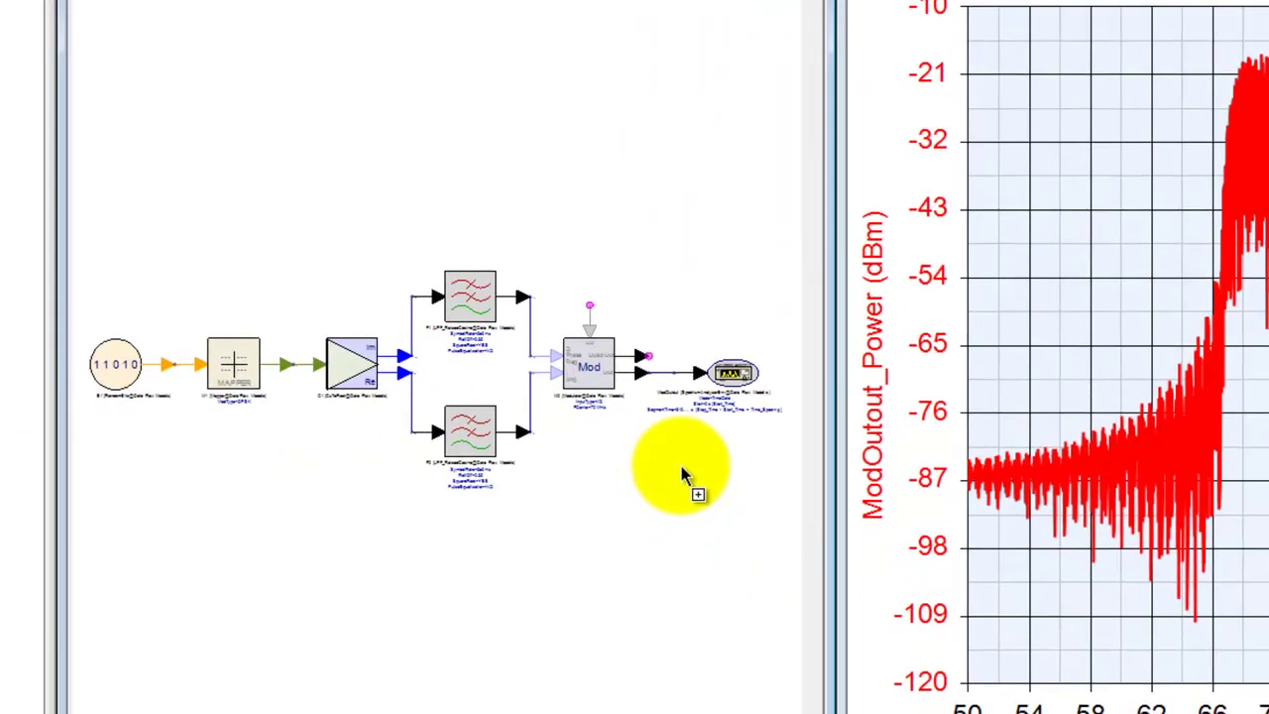
pyautogui.click(683, 470)
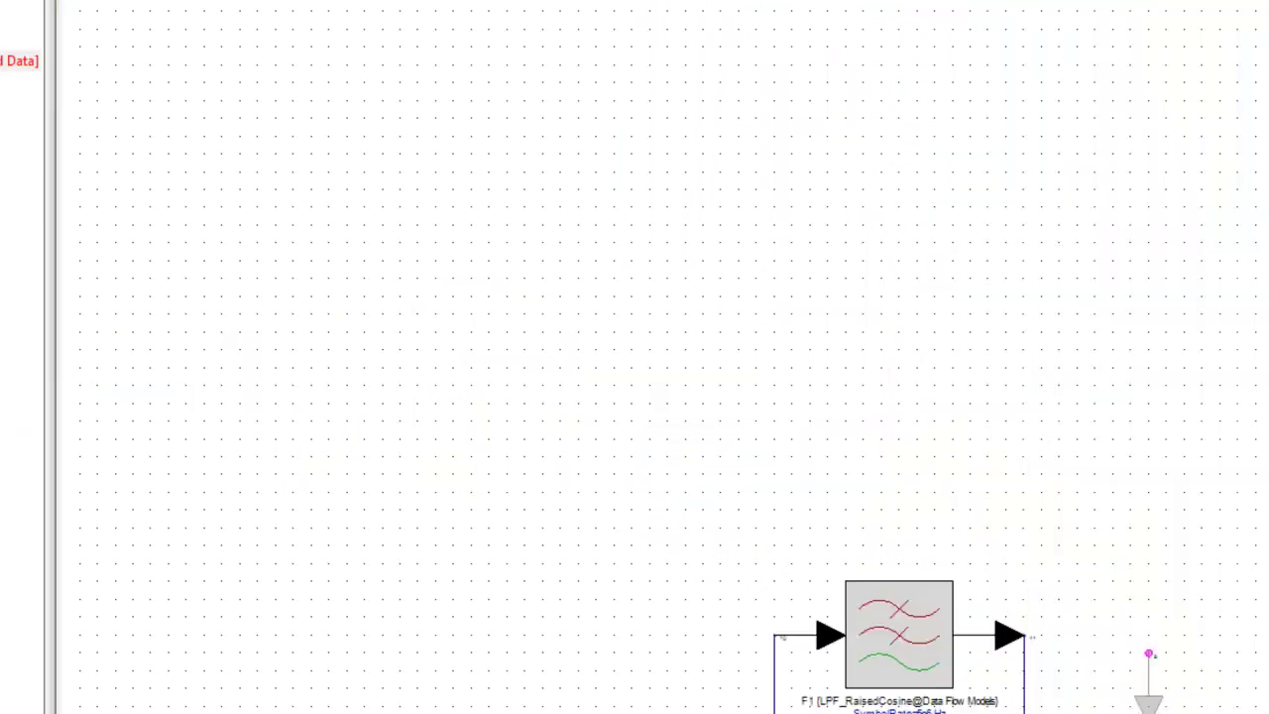
pyautogui.scroll(-5, 1121, 419)
pyautogui.scroll(3, 858, 397)
pyautogui.scroll(2, 836, 355)
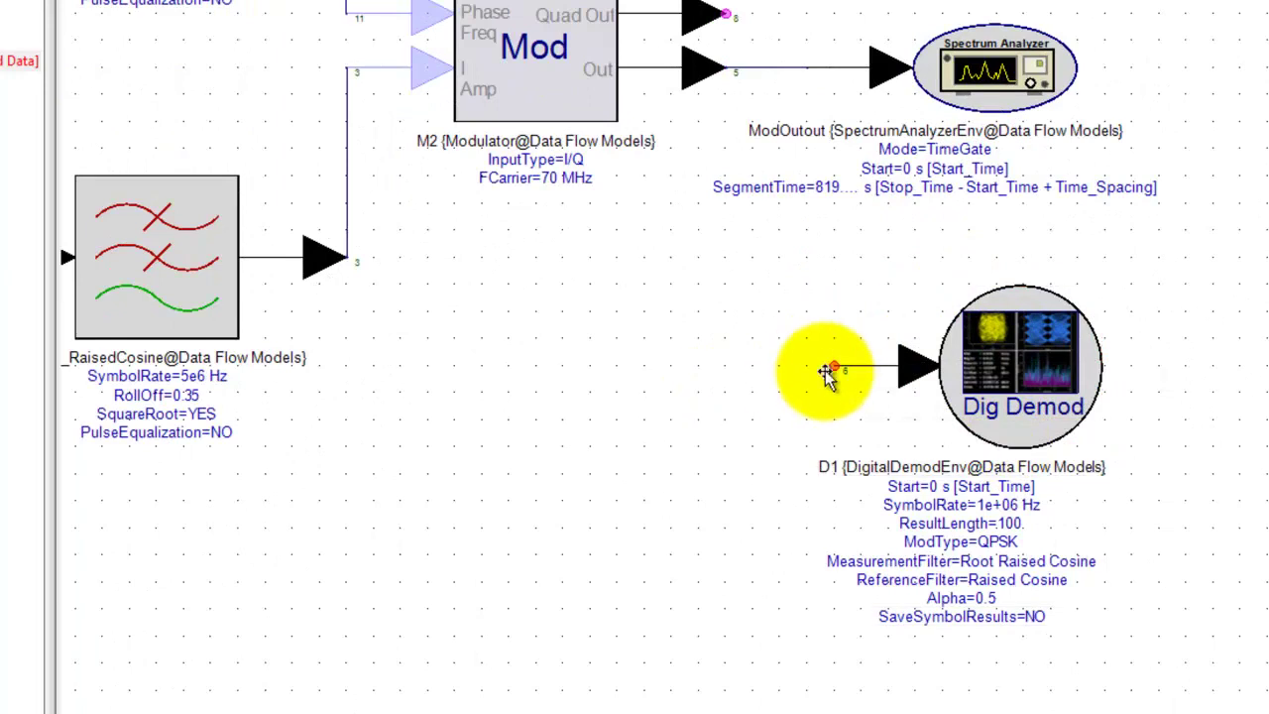
pyautogui.click(834, 366)
pyautogui.click(736, 73)
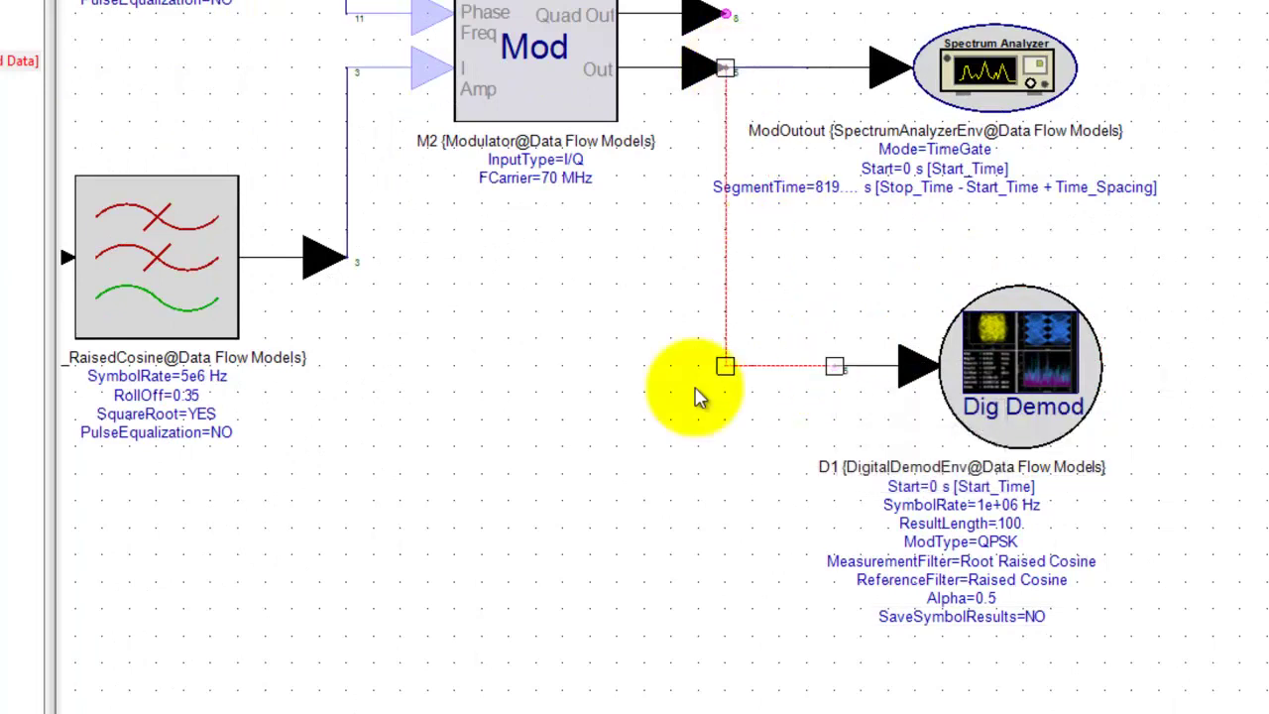
# Step: Give D1 SymbolRate 5e+06 Hz, Alpha 0.35 and ContinuousMode 1:YES, leaving ModType at QPSK
pyautogui.doubleClick(1011, 376)
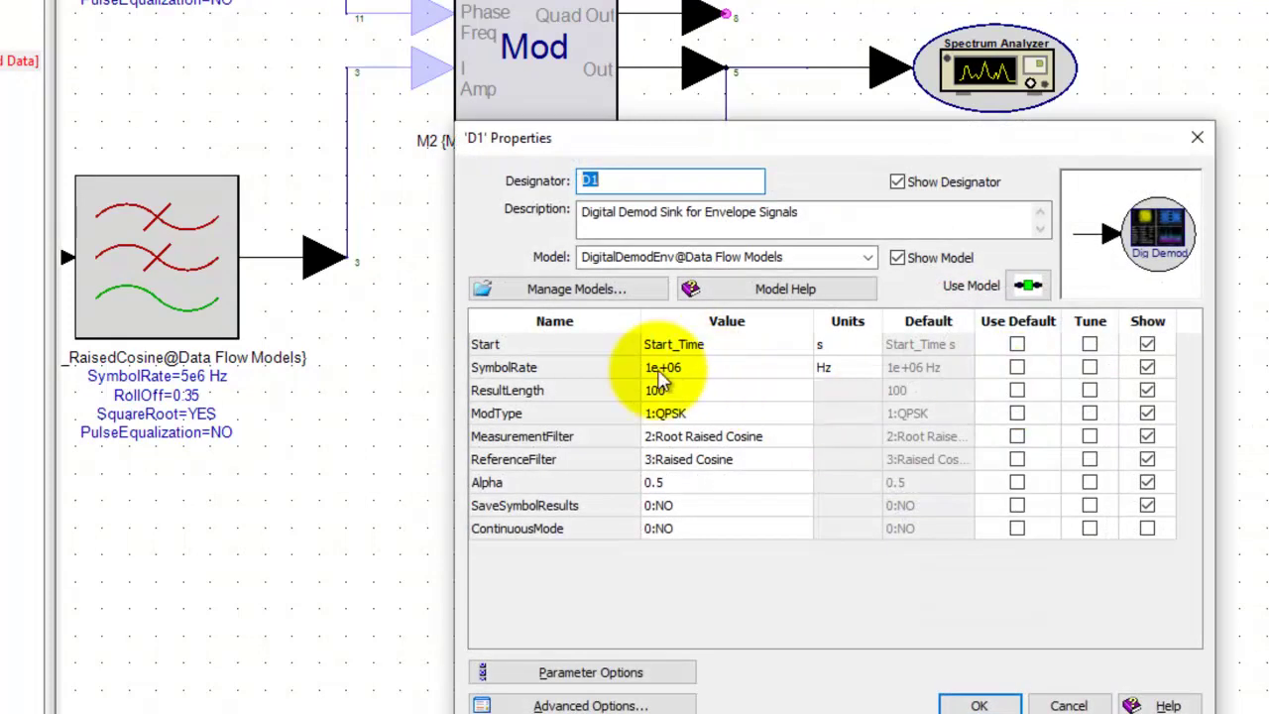
pyautogui.click(638, 374)
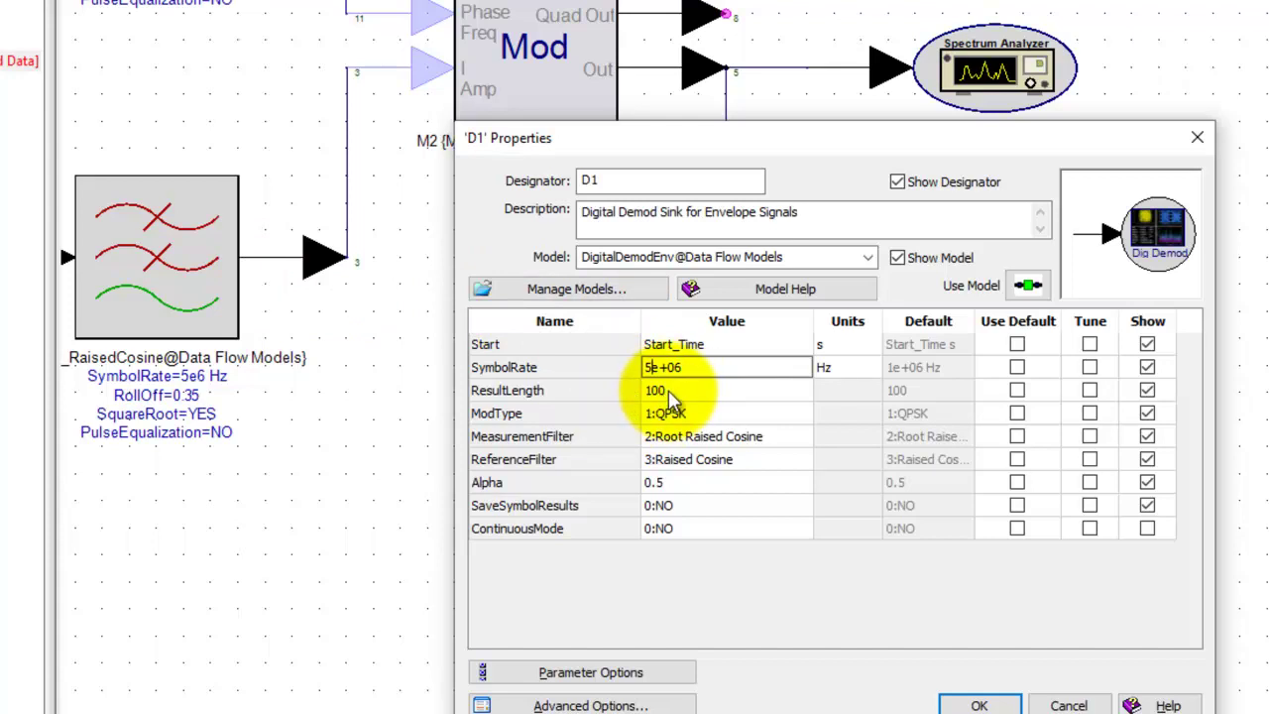
pyautogui.click(724, 415)
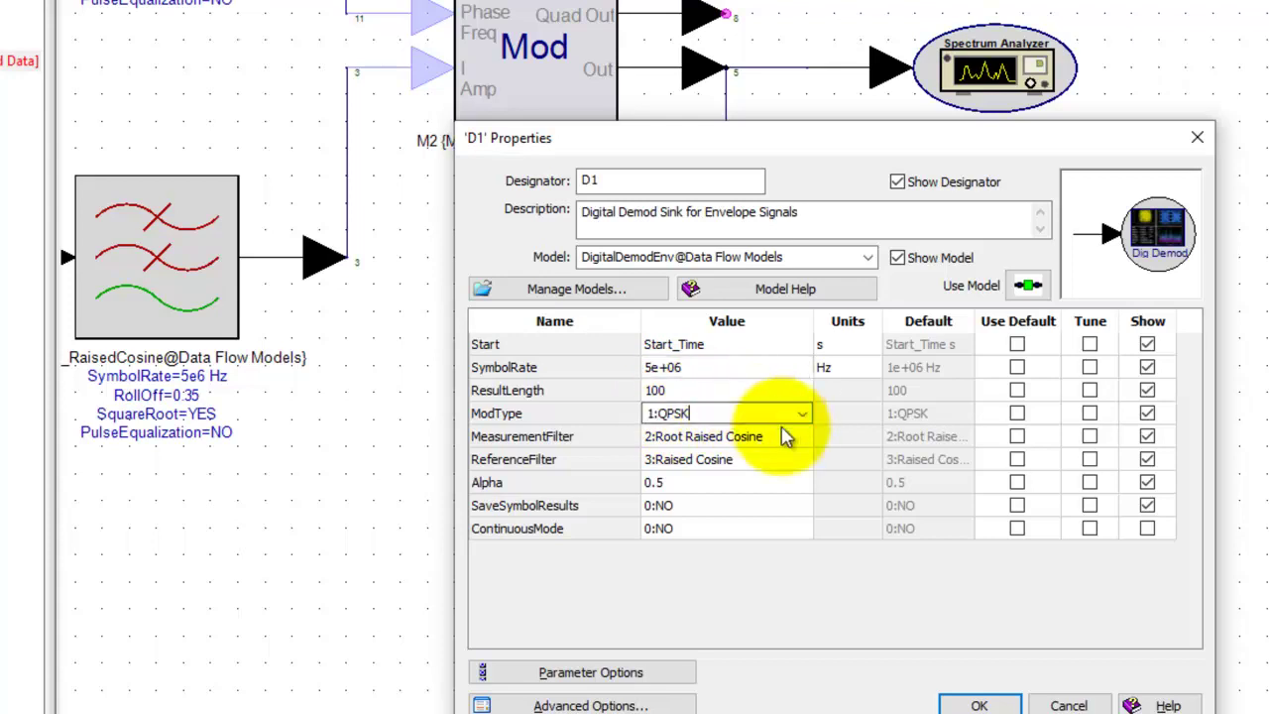
pyautogui.click(801, 413)
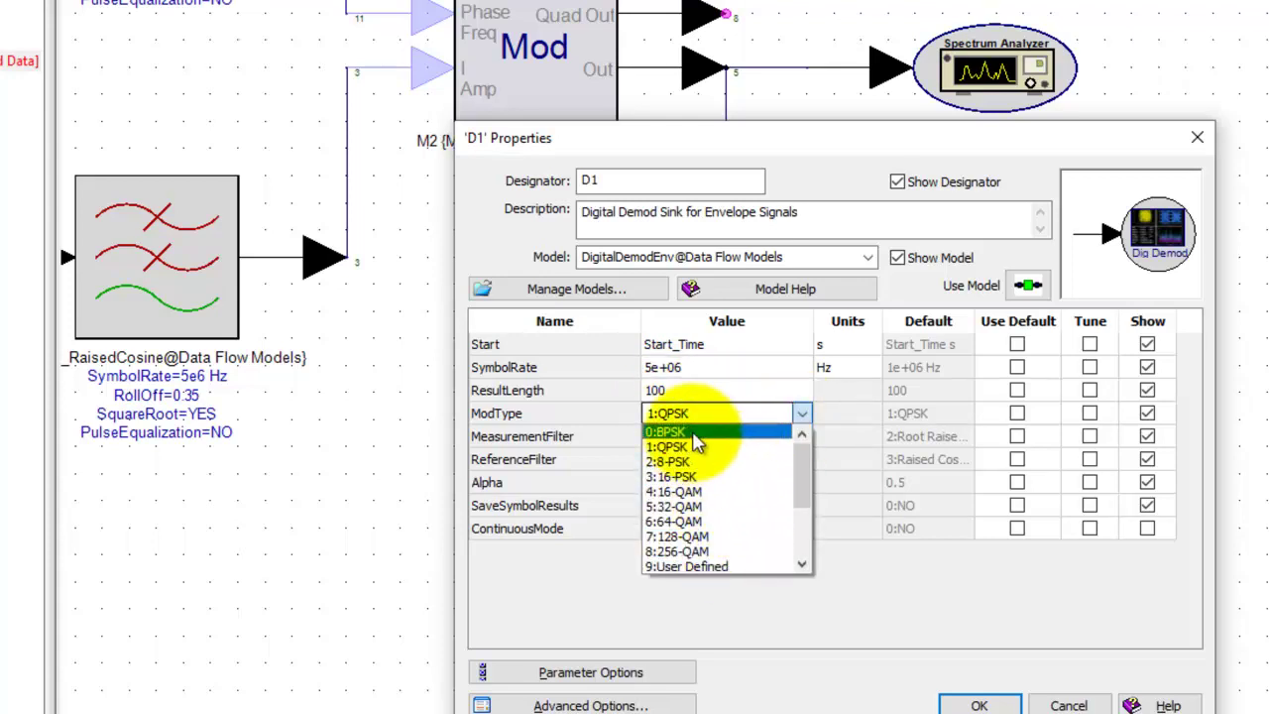
pyautogui.click(860, 589)
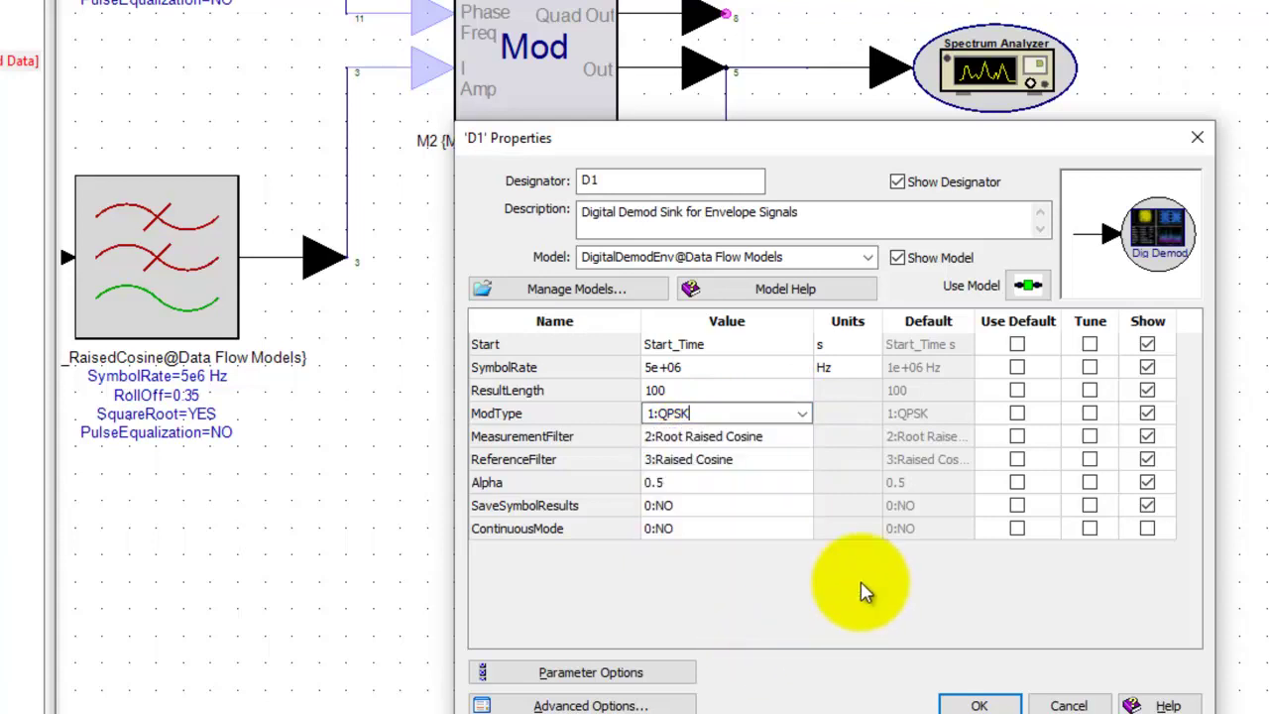
pyautogui.click(657, 482)
pyautogui.click(658, 481)
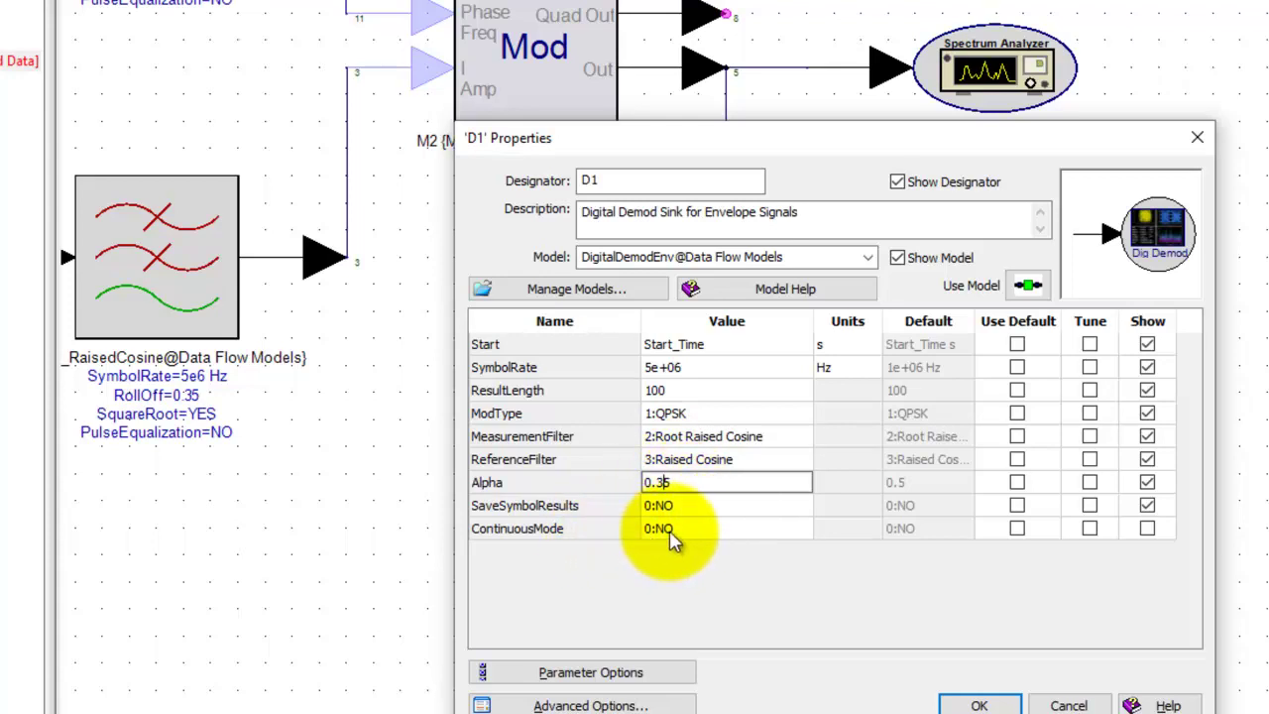
pyautogui.click(677, 535)
pyautogui.click(802, 532)
pyautogui.click(745, 562)
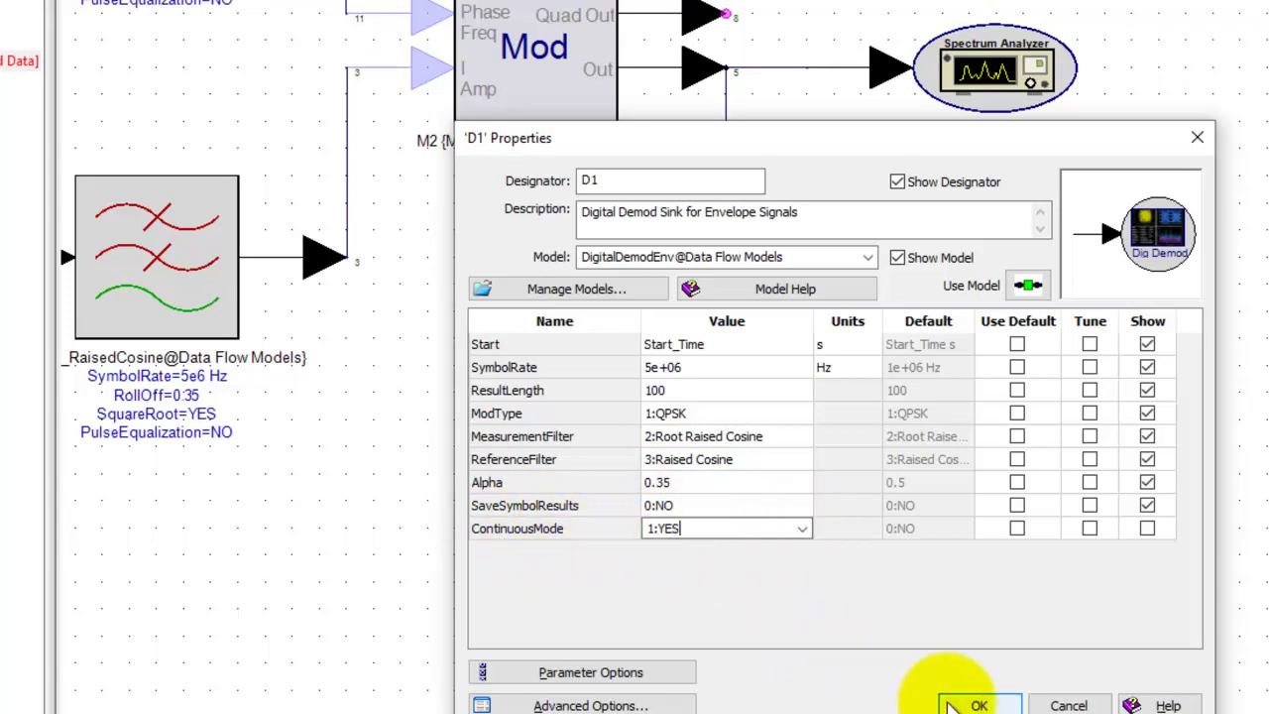
# Step: Apply the D1 settings, fit the design in view and run the QPSKMod analysis with dynamic graphs
pyautogui.click(979, 704)
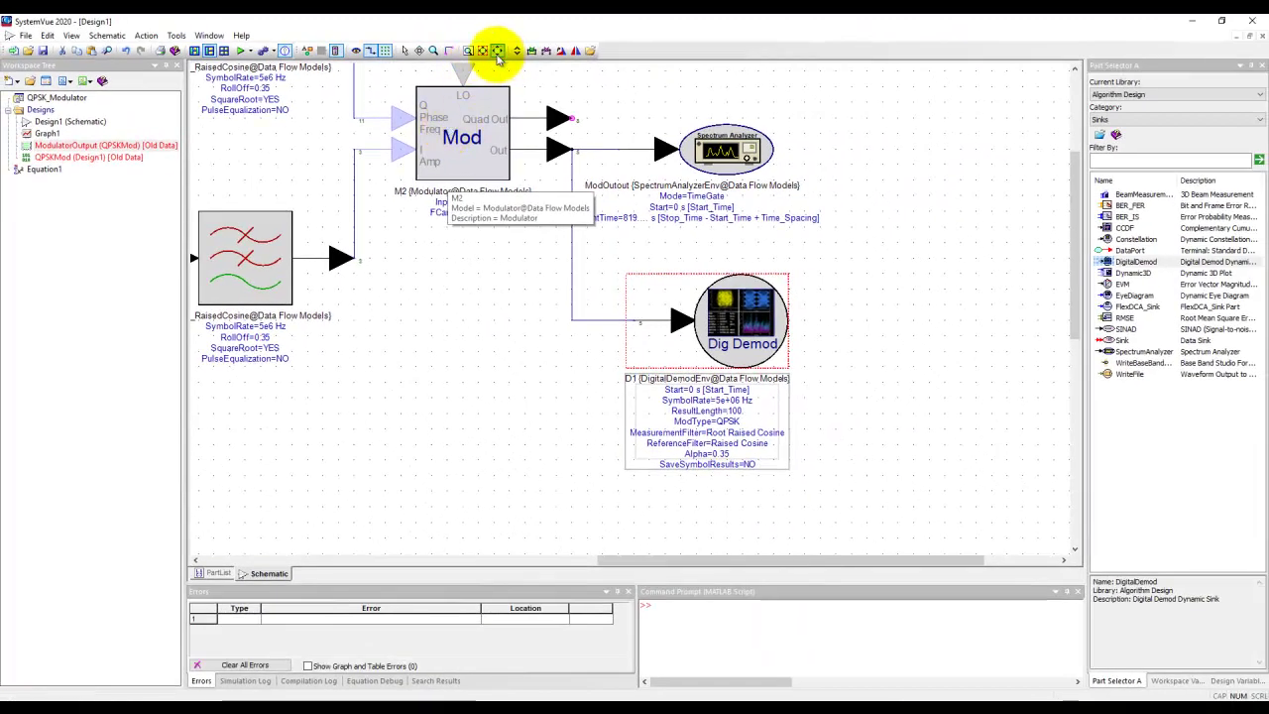
pyautogui.click(498, 56)
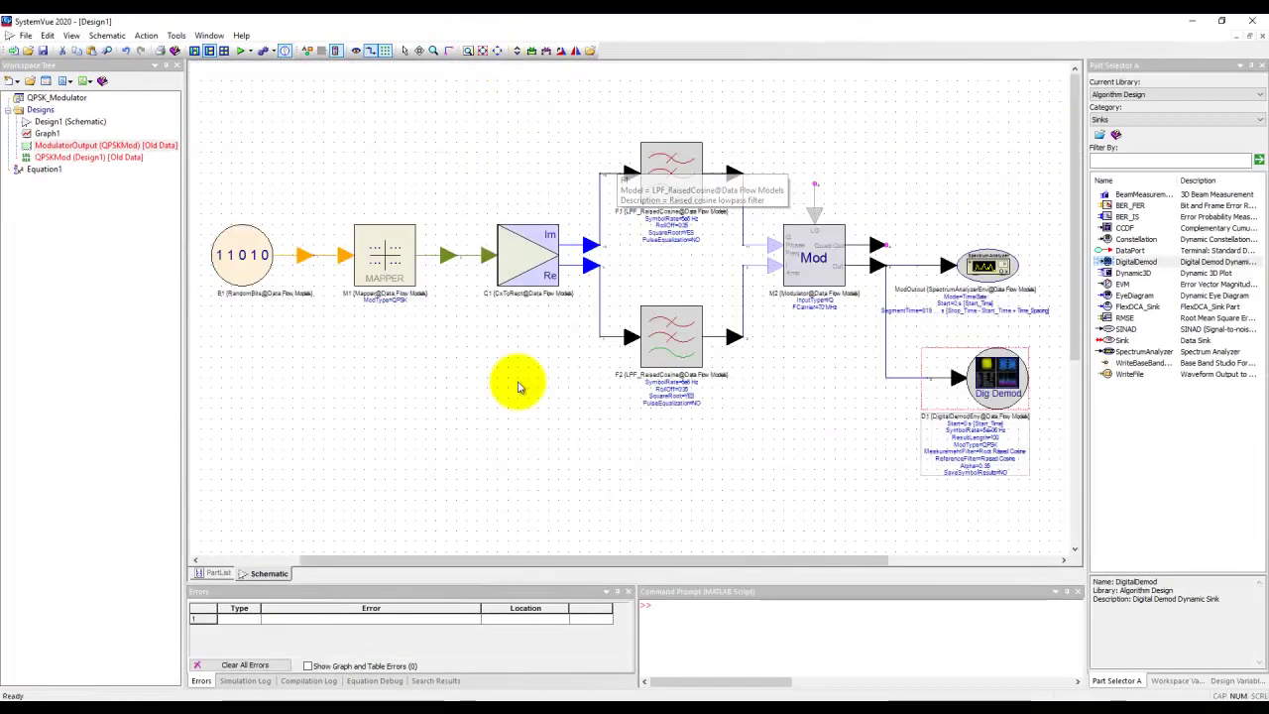
pyautogui.click(268, 52)
pyautogui.click(243, 55)
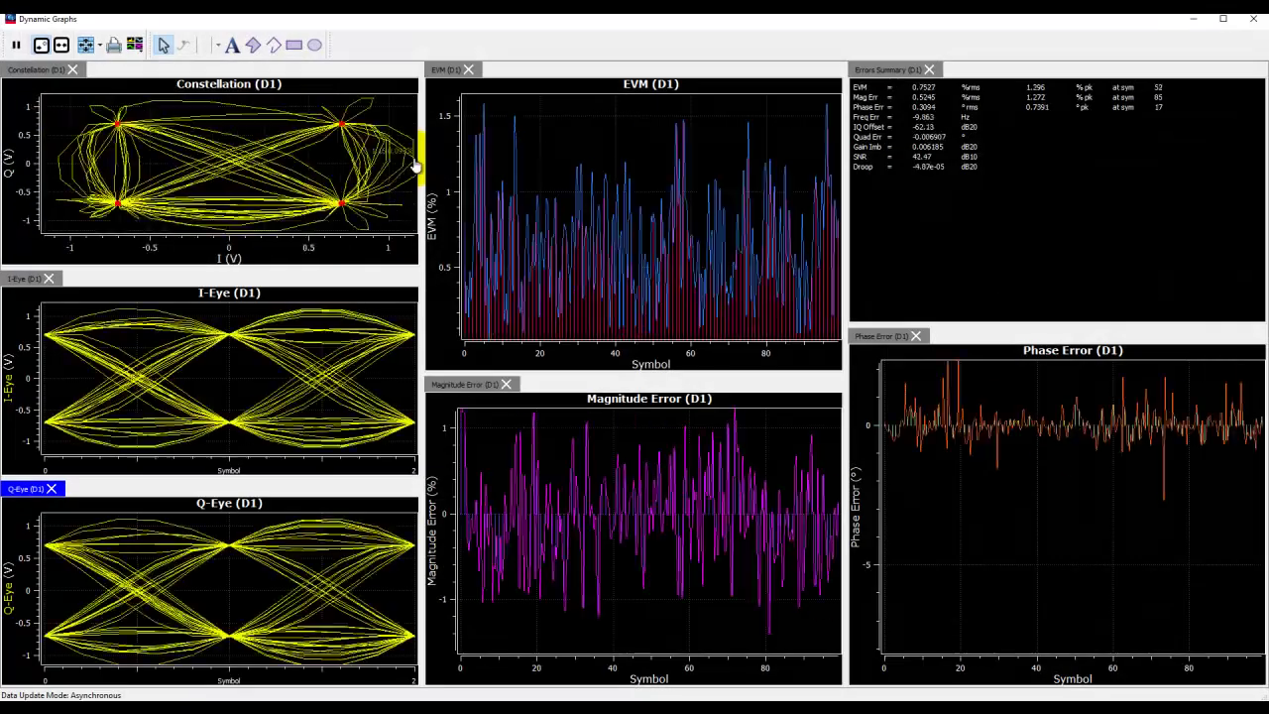
pyautogui.moveTo(646, 355)
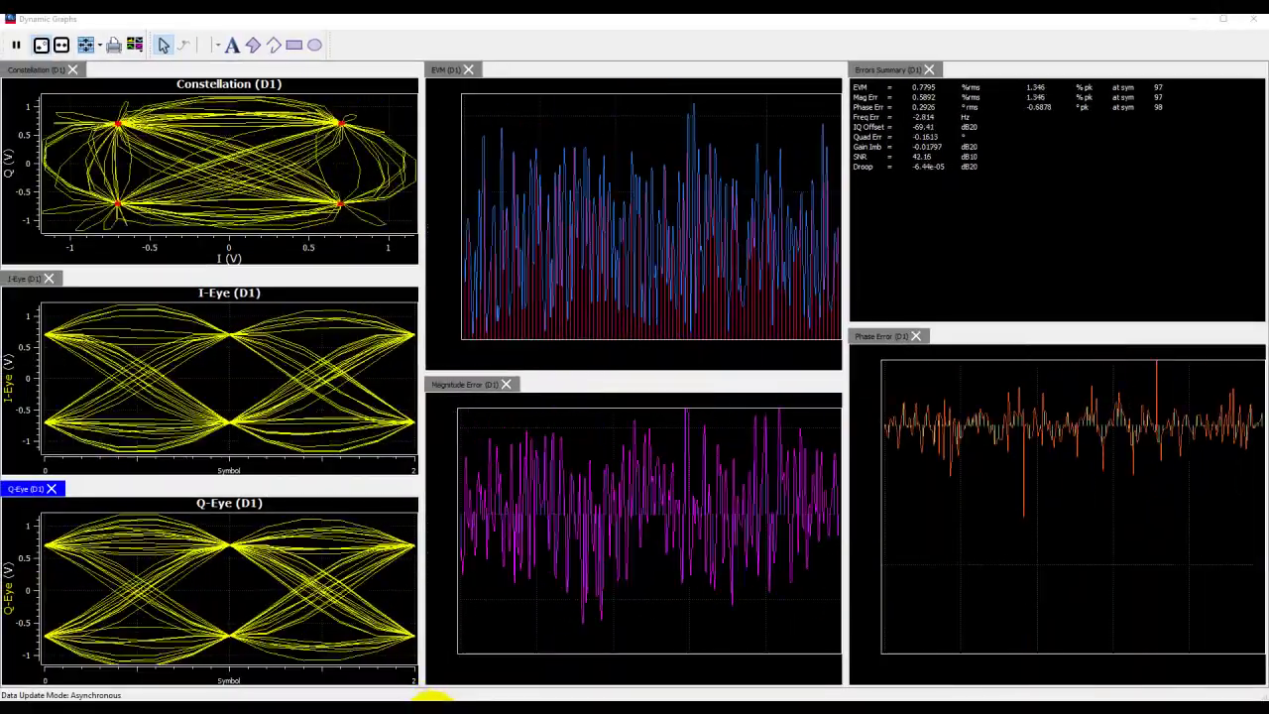
# Step: Stop the running simulation from the Simulation Status dialog
pyautogui.moveTo(431, 699)
pyautogui.click(458, 671)
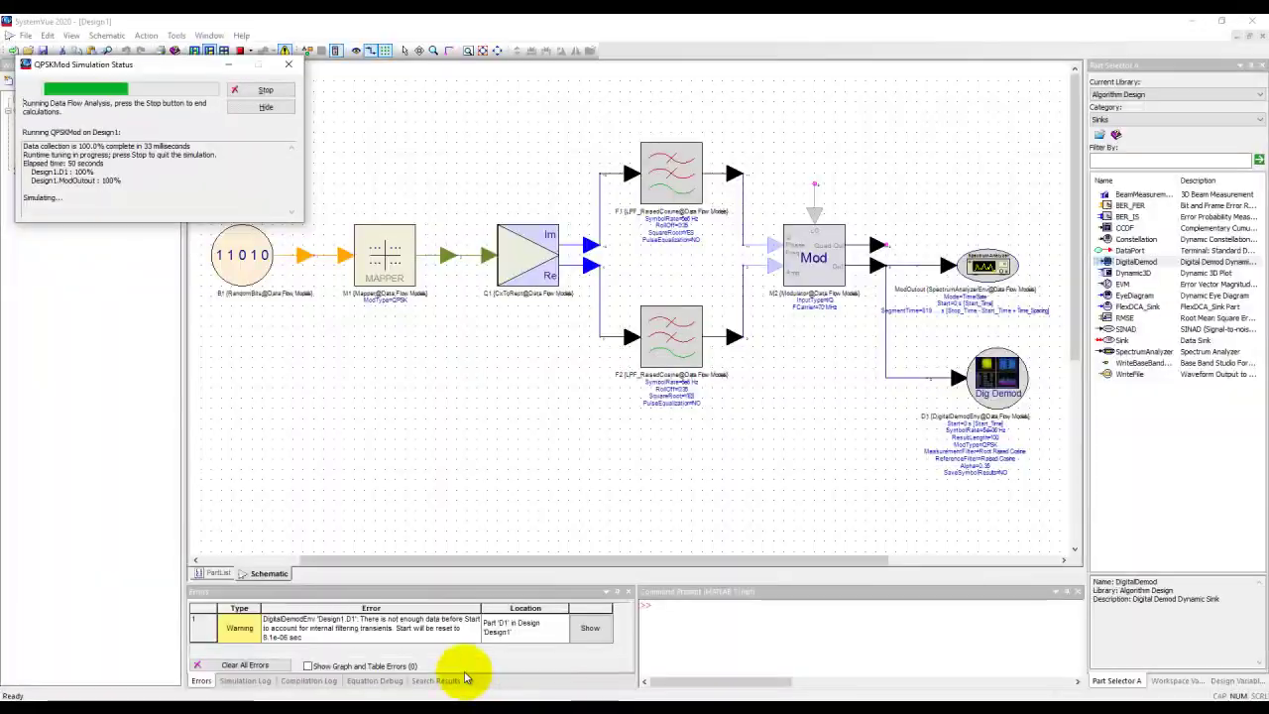
pyautogui.click(263, 91)
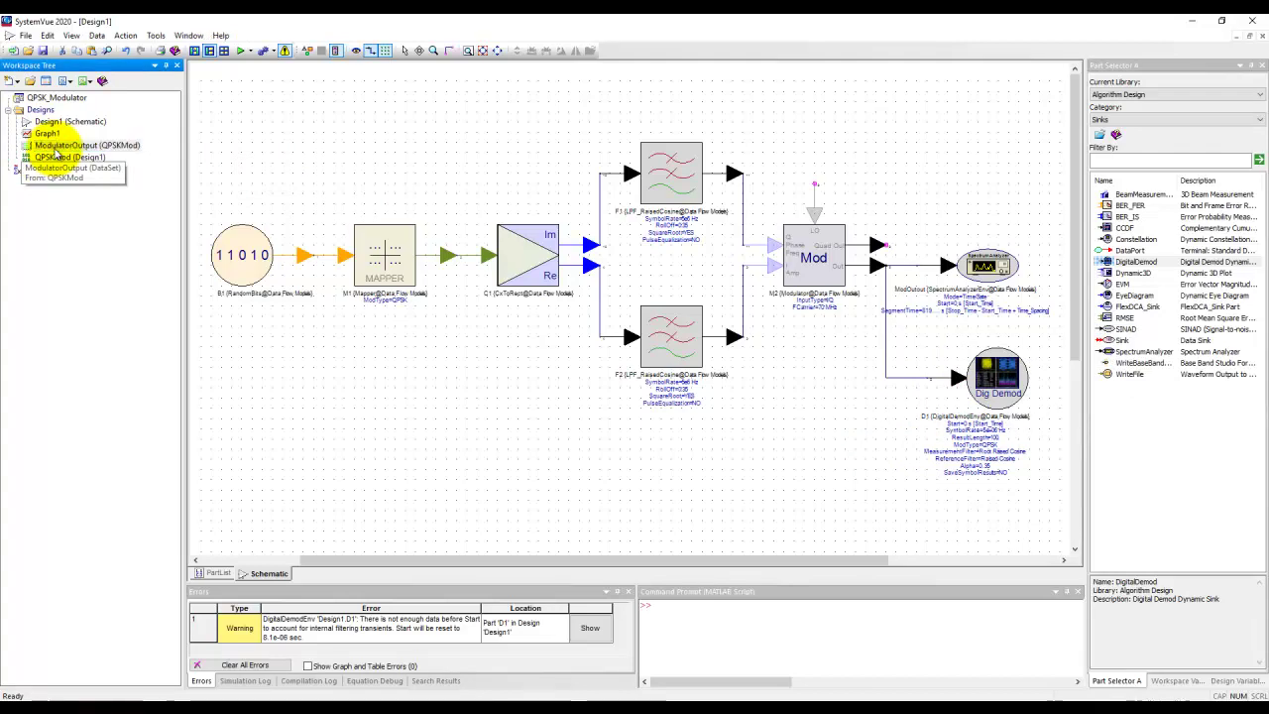
# Step: Open the ModulatorOutput dataset and view D1_Droop, D1_EVM_Peak 1.321 and D1_EVM_RMS 0.699
pyautogui.doubleClick(56, 147)
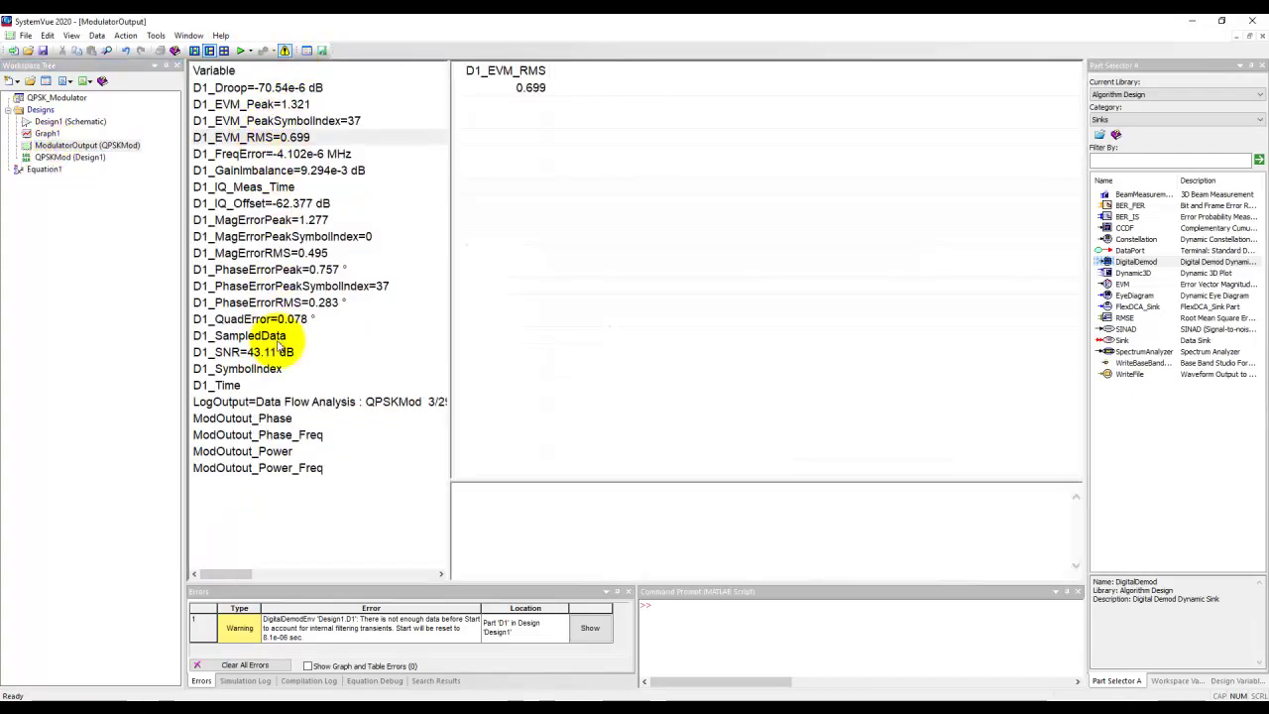
pyautogui.click(283, 92)
pyautogui.click(292, 106)
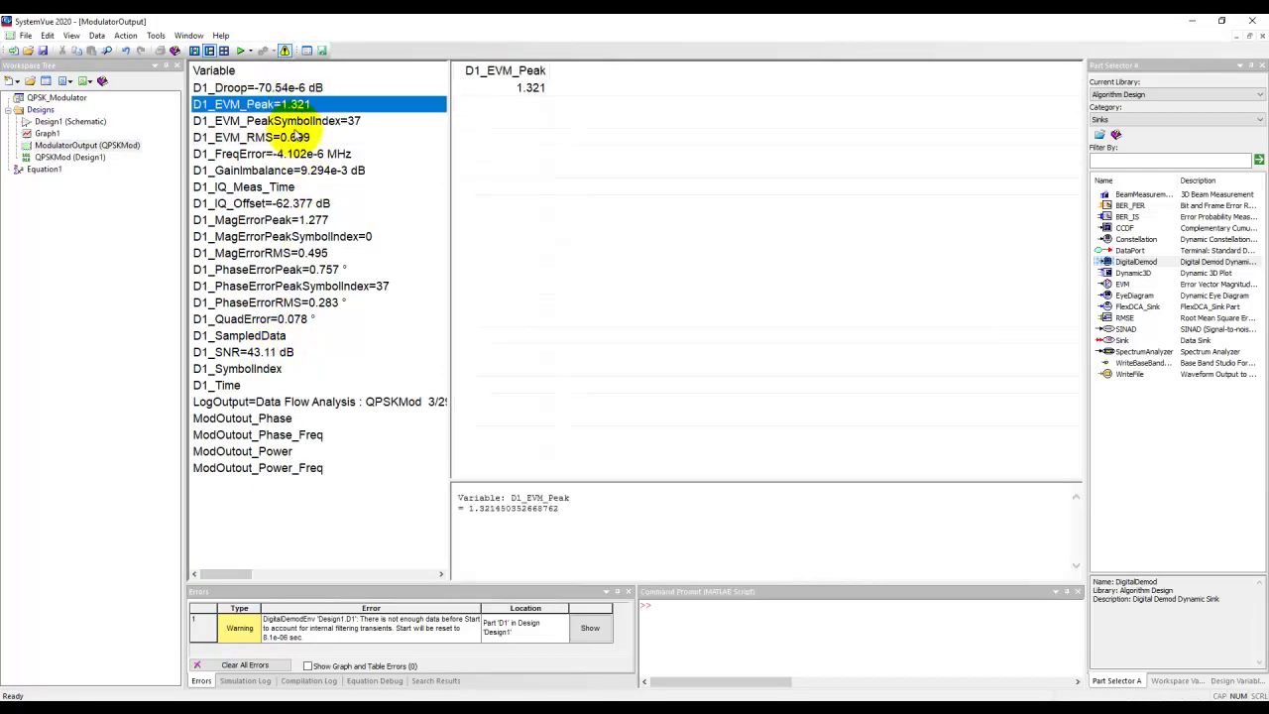
pyautogui.click(293, 140)
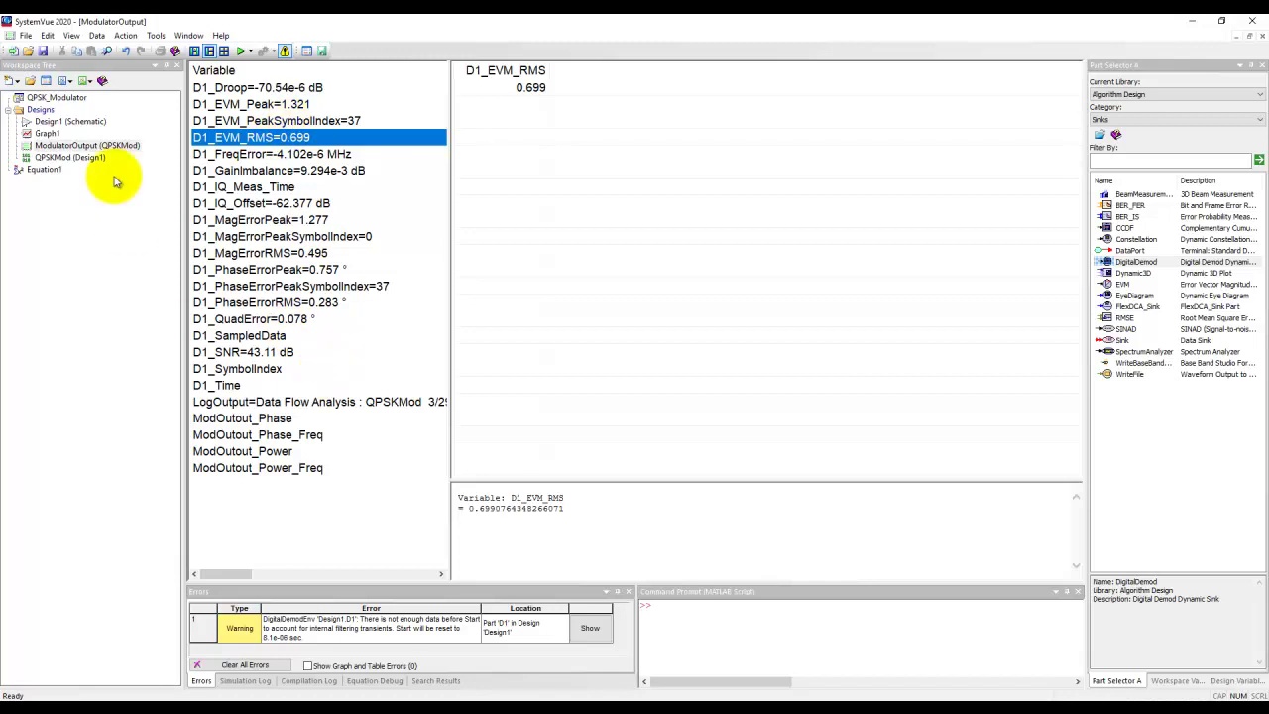
# Step: Set D1's ContinuousMode to NO and SaveSymbolResults to YES, then re-run the QPSKMod simulation
pyautogui.doubleClick(60, 121)
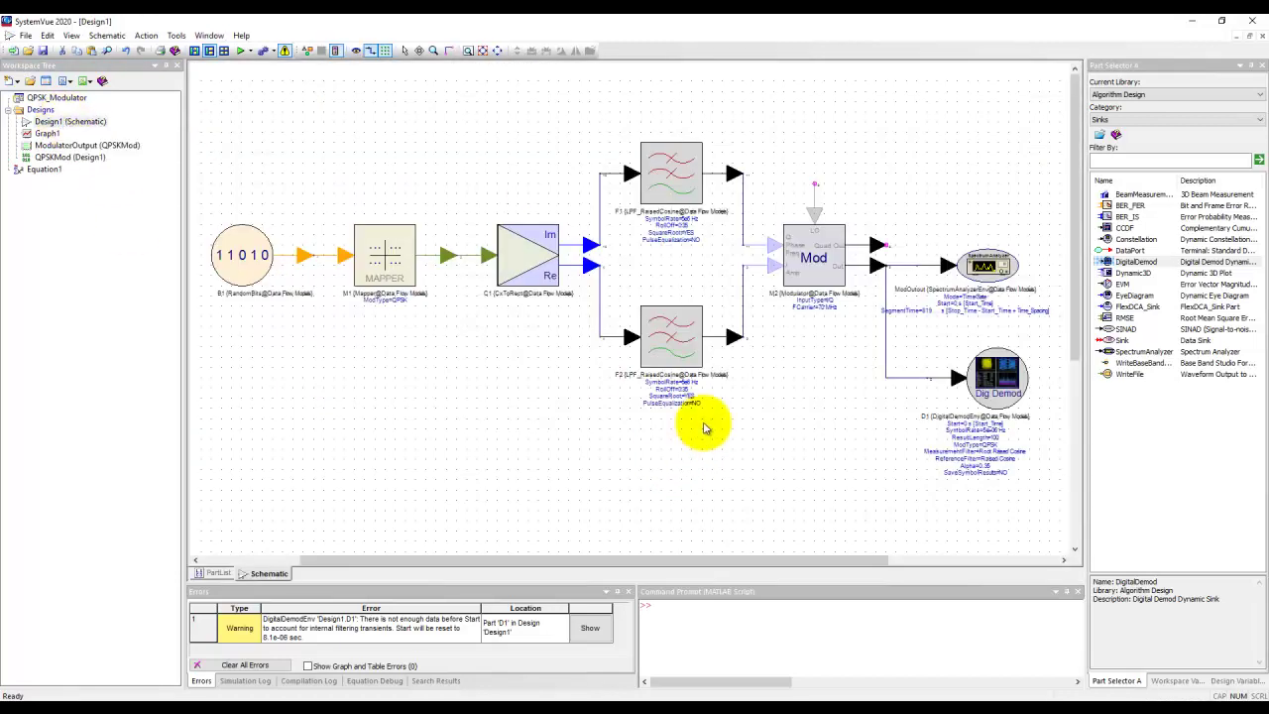
pyautogui.scroll(3, 981, 422)
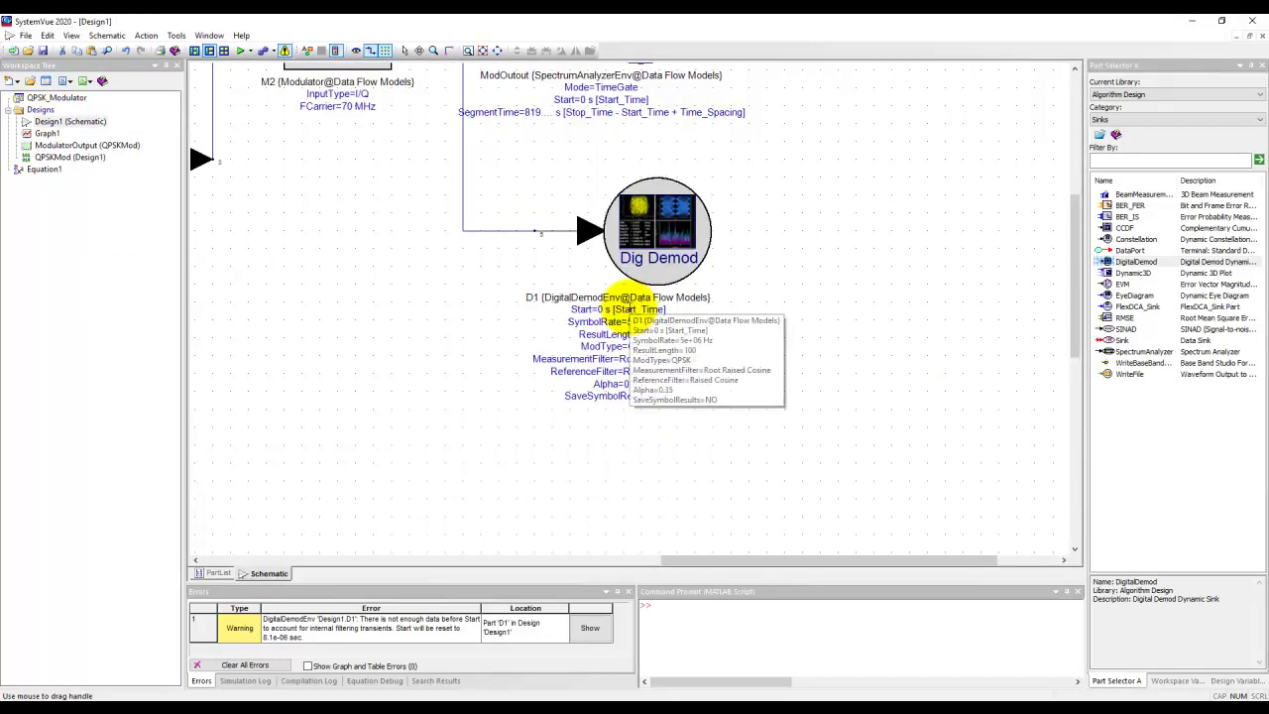
pyautogui.doubleClick(663, 226)
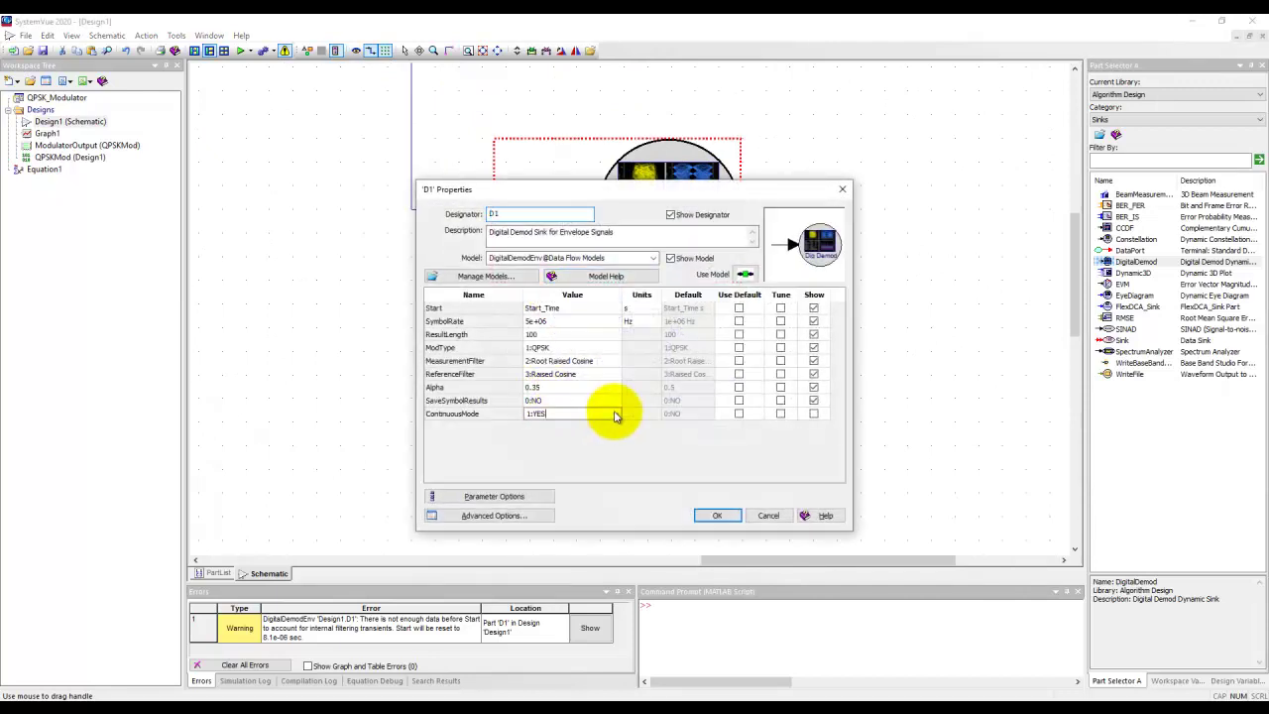
pyautogui.click(580, 426)
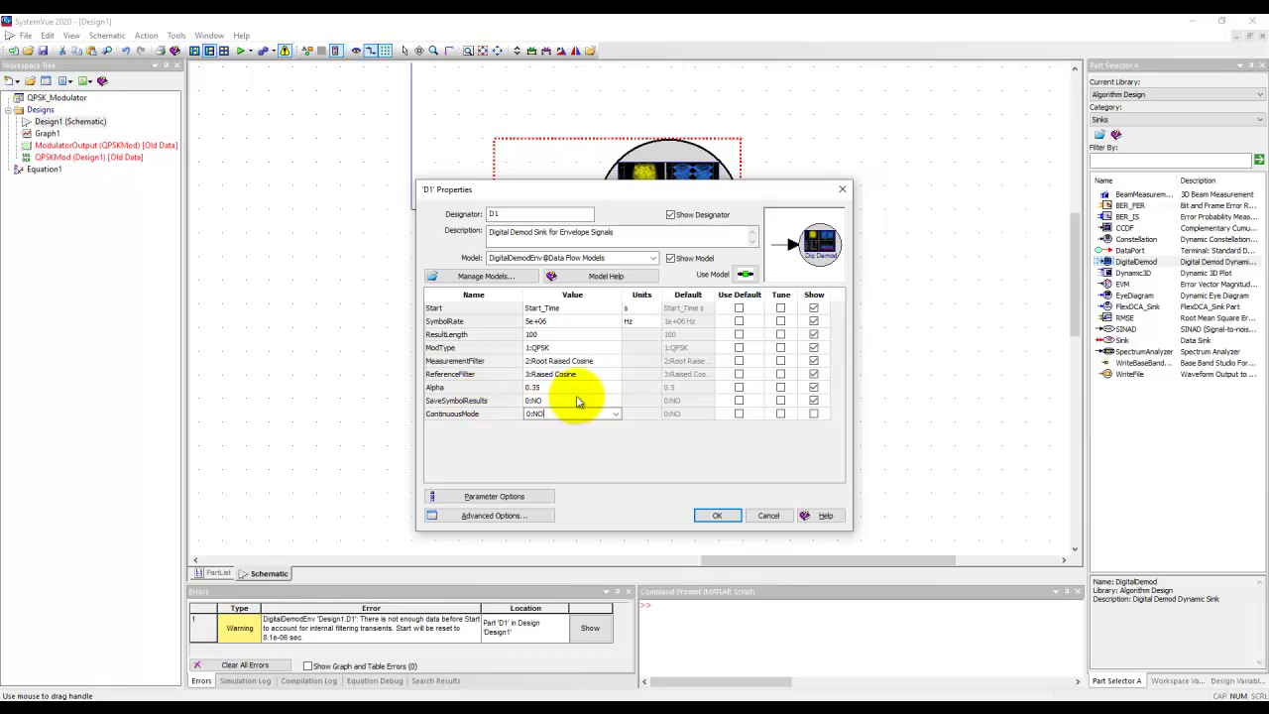
pyautogui.click(599, 400)
pyautogui.click(615, 400)
pyautogui.click(581, 425)
pyautogui.click(713, 514)
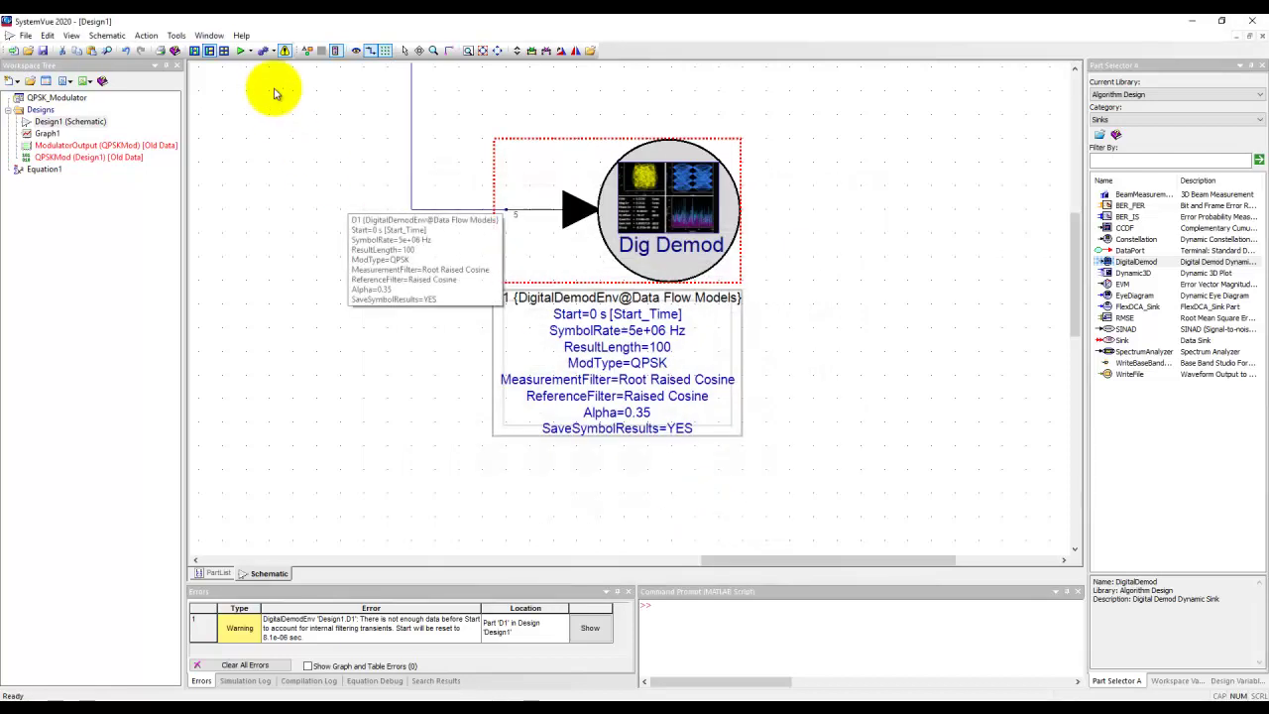
pyautogui.click(239, 54)
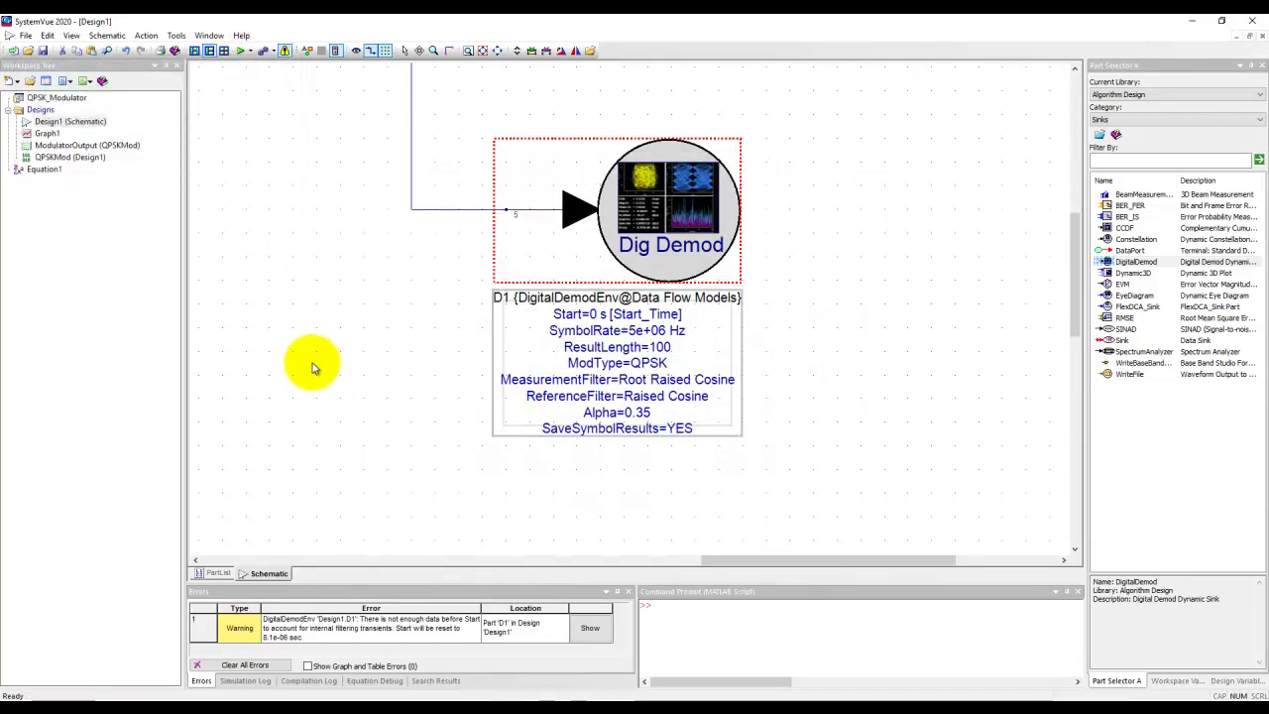
pyautogui.click(63, 159)
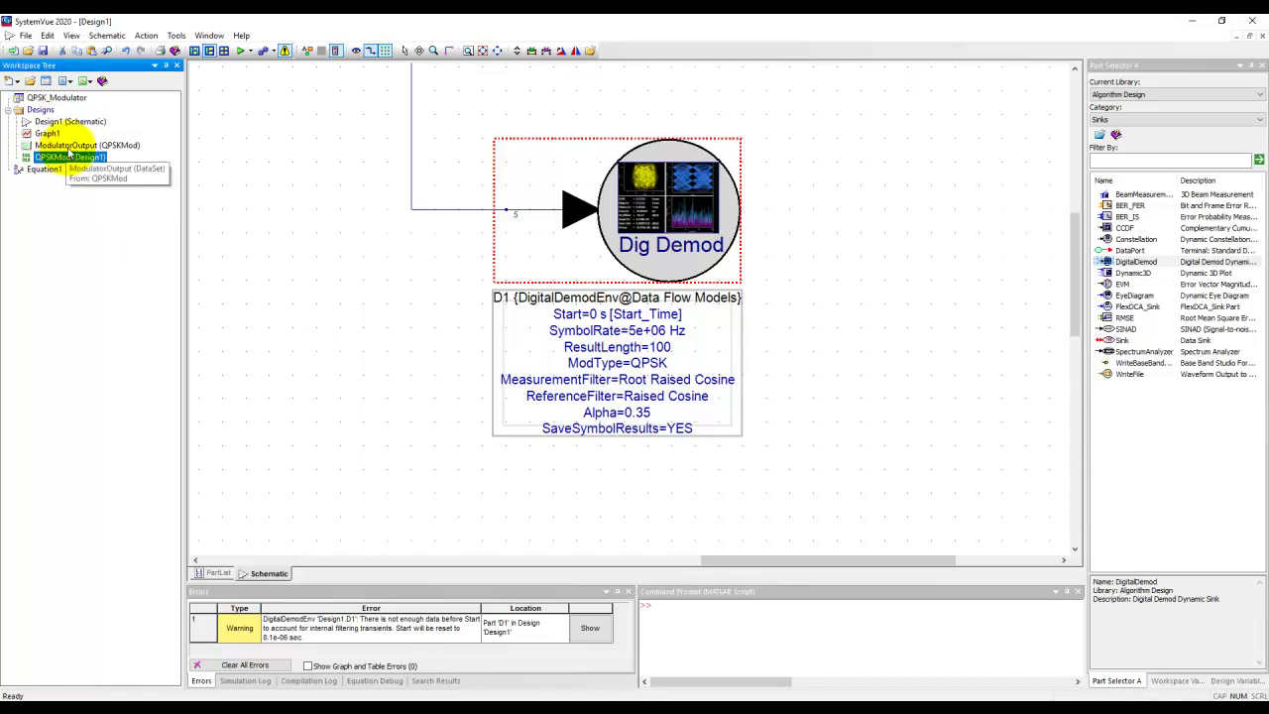
# Step: Inspect the refreshed D1 results, including D1_FreqError, D1_IQ_Meas_Time and D1_EVM_RMS 0.815
pyautogui.doubleClick(65, 145)
pyautogui.click(252, 154)
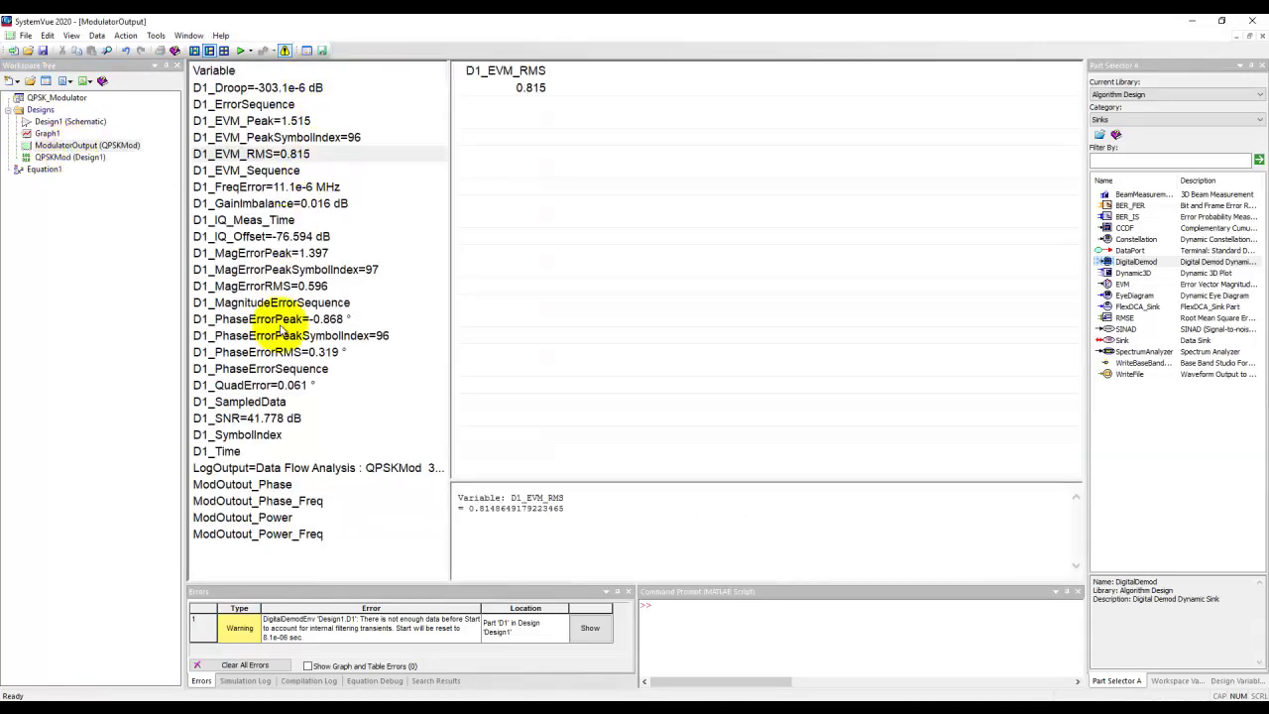
pyautogui.click(284, 269)
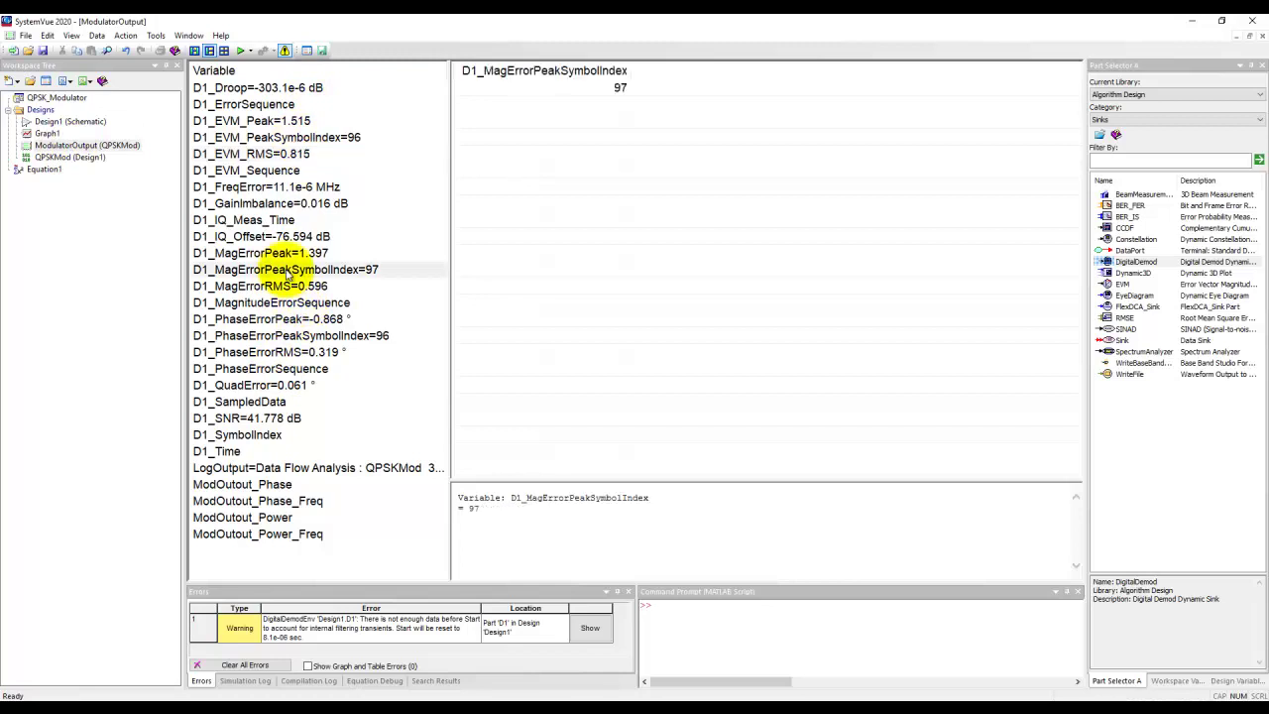
pyautogui.click(274, 222)
pyautogui.click(261, 188)
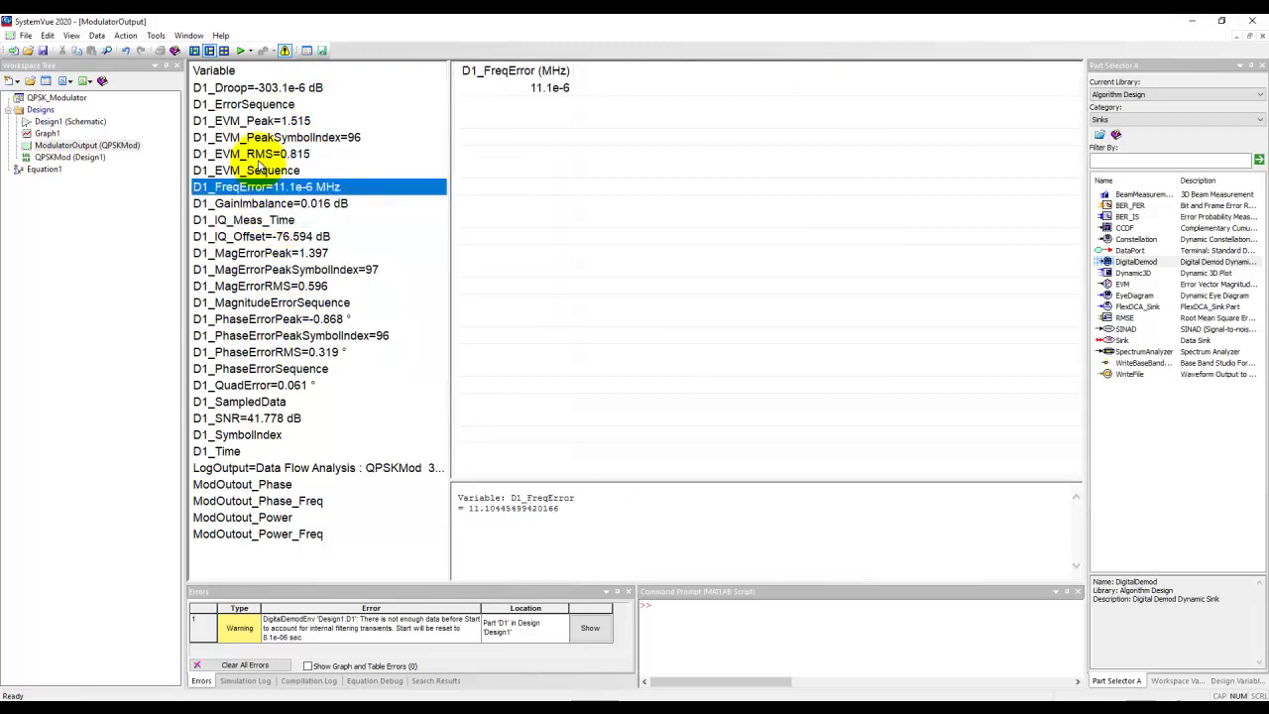
pyautogui.click(260, 156)
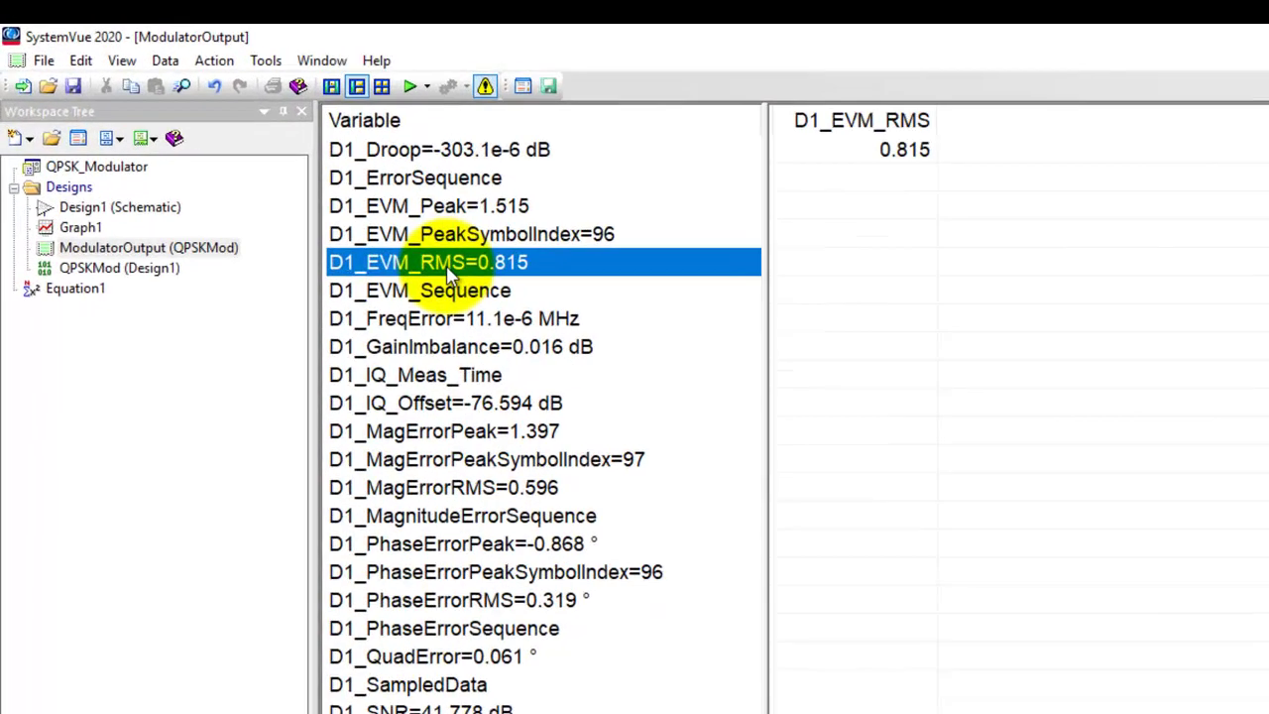
# Step: Add the D1_EVM_RMS variable to a new table
pyautogui.rightClick(491, 286)
pyautogui.moveTo(563, 338)
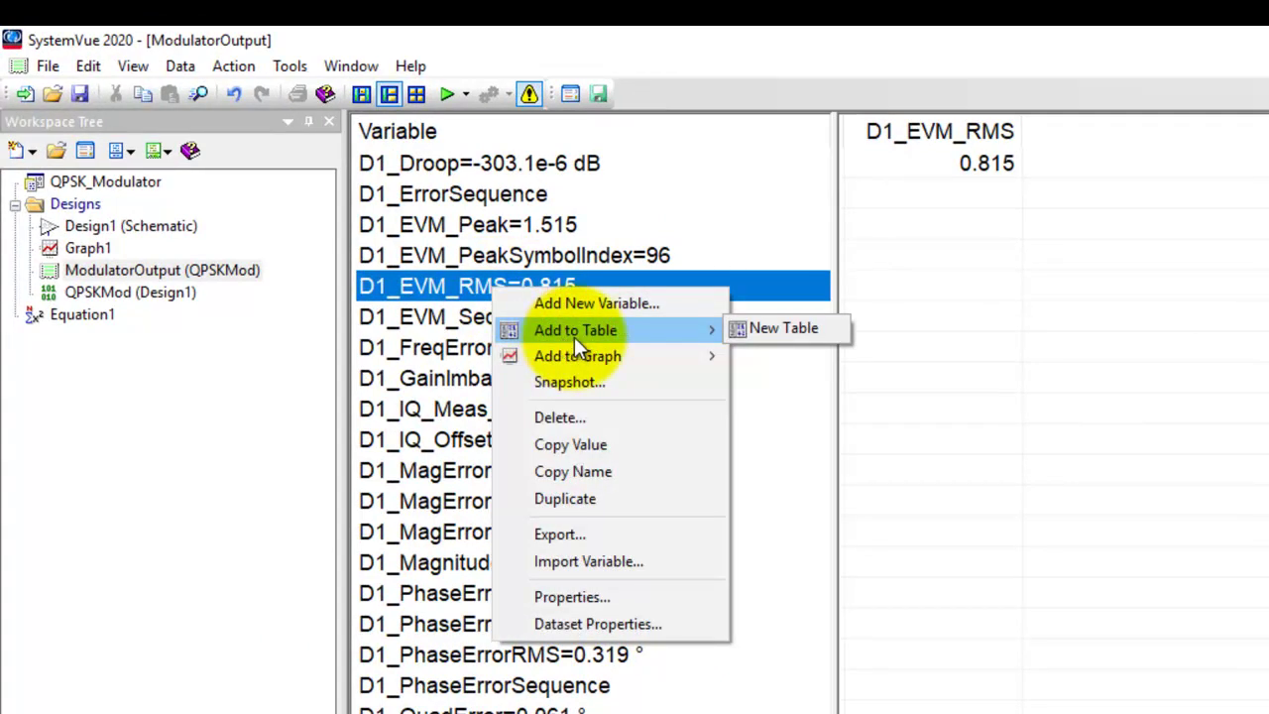
pyautogui.click(773, 328)
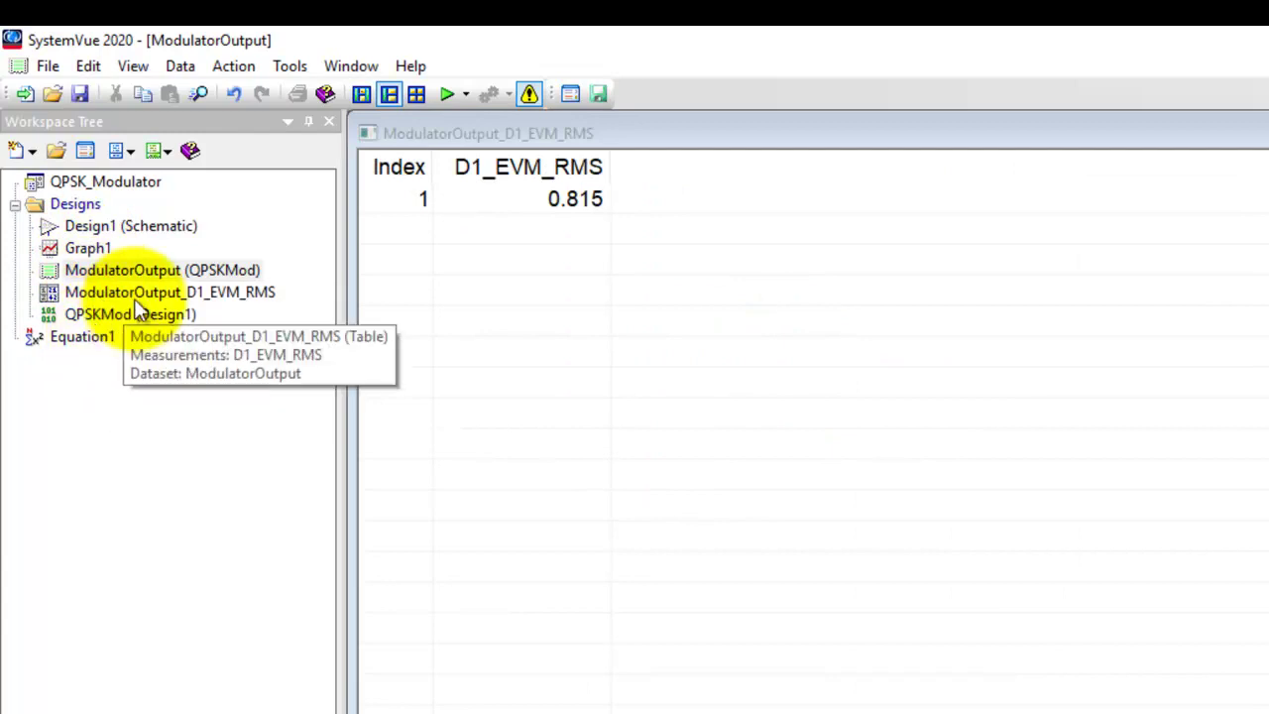
# Step: Rename the new table to QPSK_Mod_Quality
pyautogui.click(170, 293)
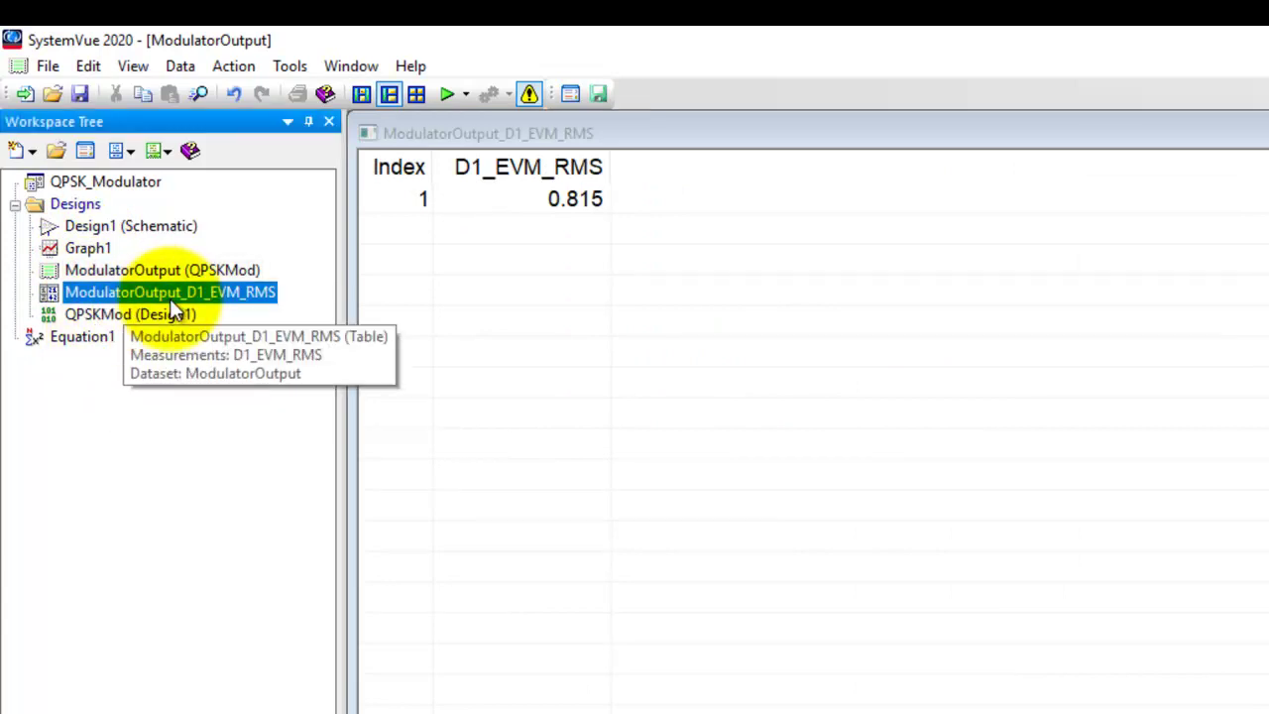
pyautogui.click(170, 300)
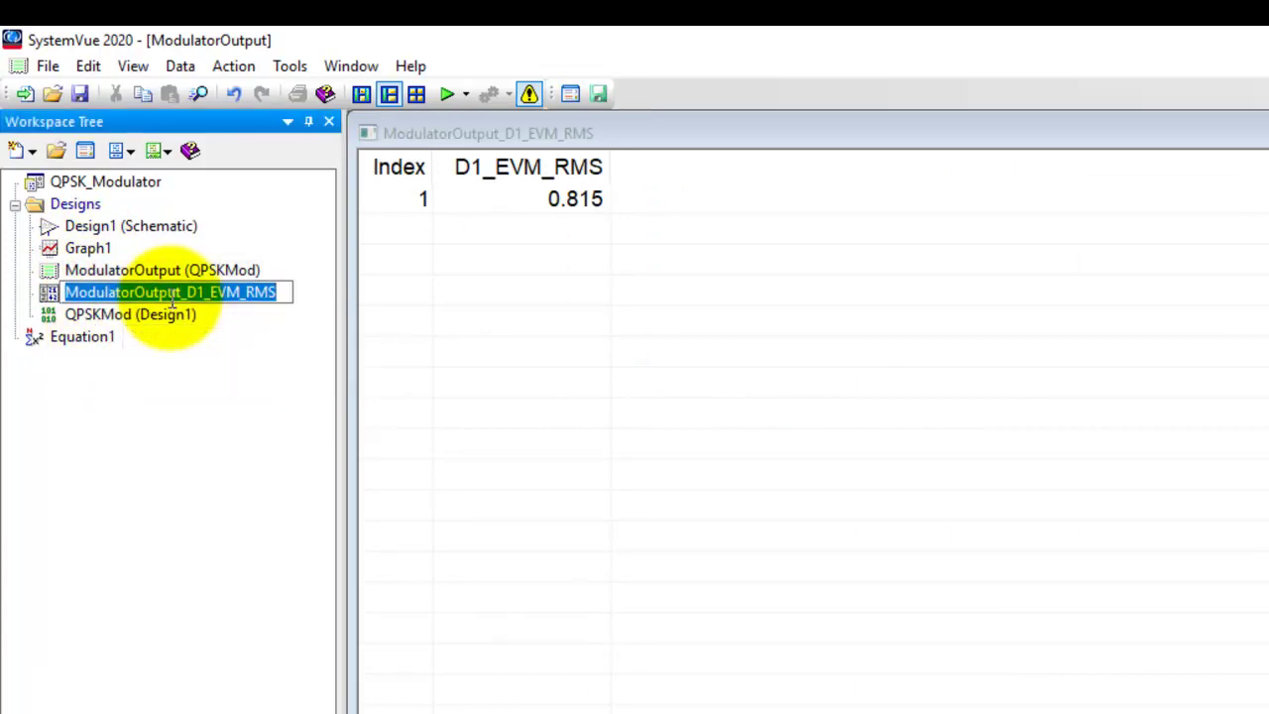
pyautogui.write('QPSK_')
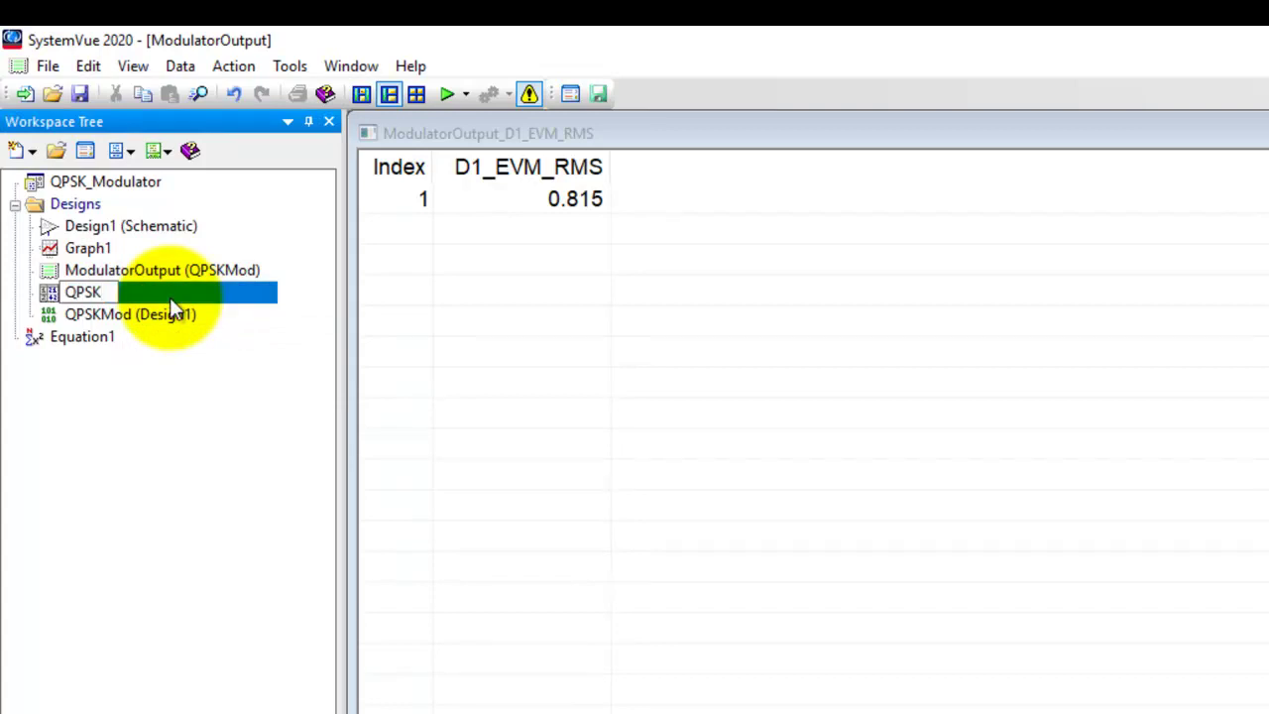
pyautogui.write('MOd')
pyautogui.press('BackSpace')
pyautogui.press('BackSpace')
pyautogui.write('od_Quality')
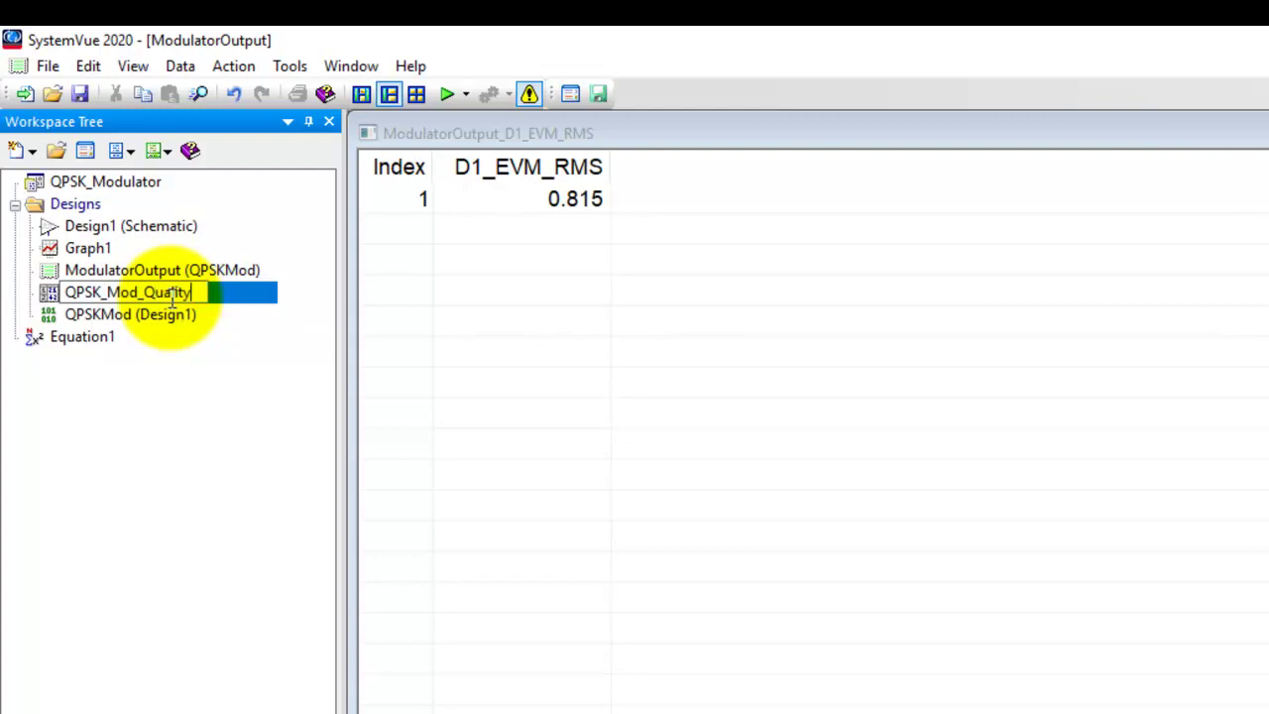
pyautogui.press('Return')
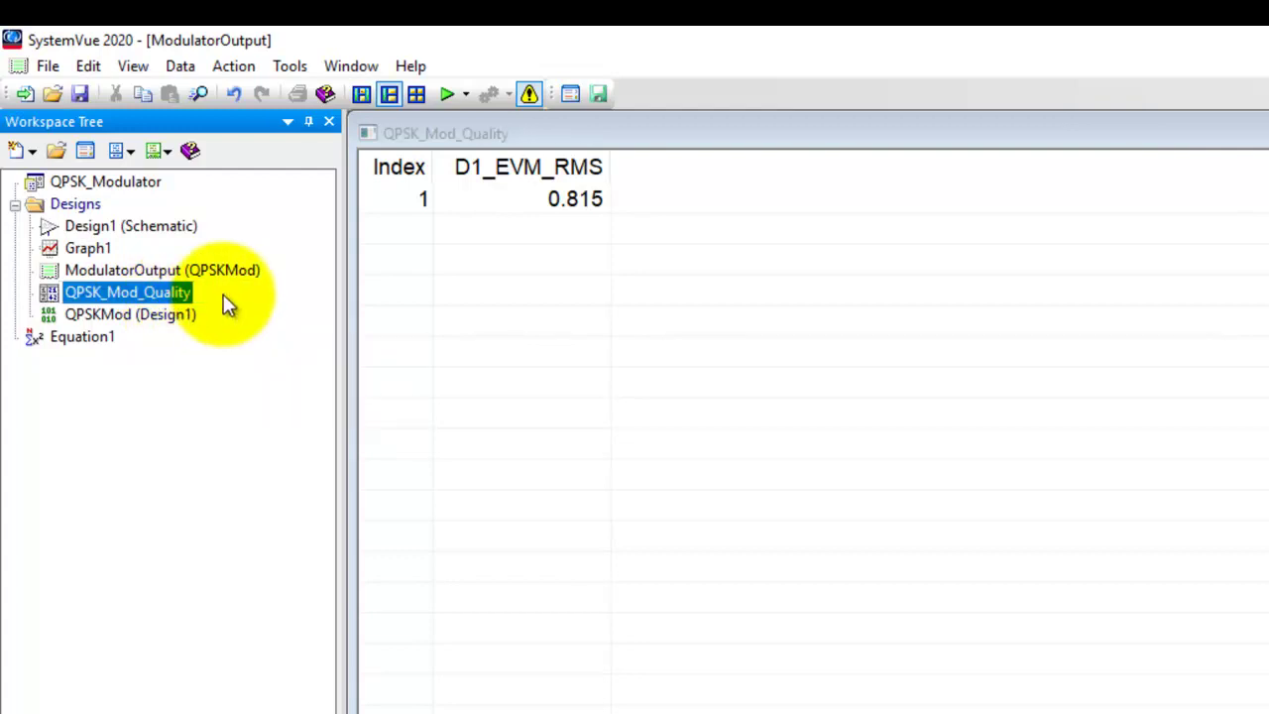
# Step: Add D1_GainImbalance (0.016 dB20) from ModulatorOutput to QPSK_Mod_Quality and view the table full size
pyautogui.doubleClick(671, 135)
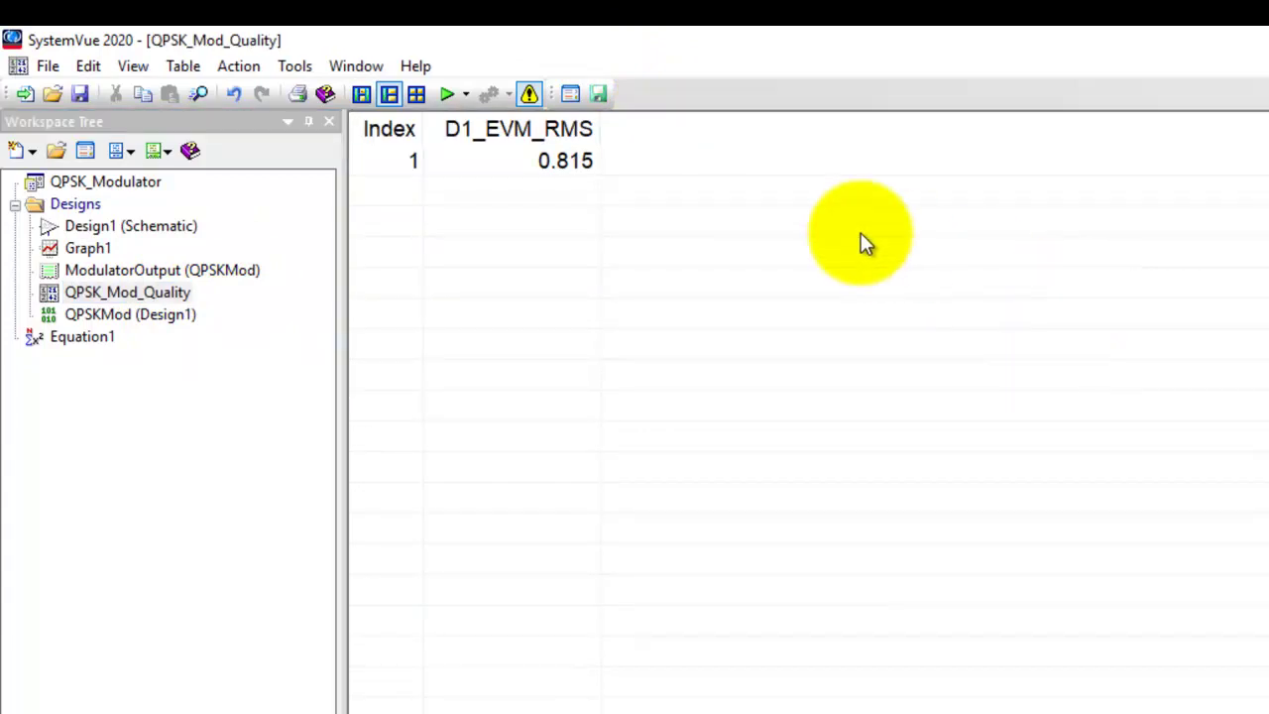
pyautogui.doubleClick(143, 274)
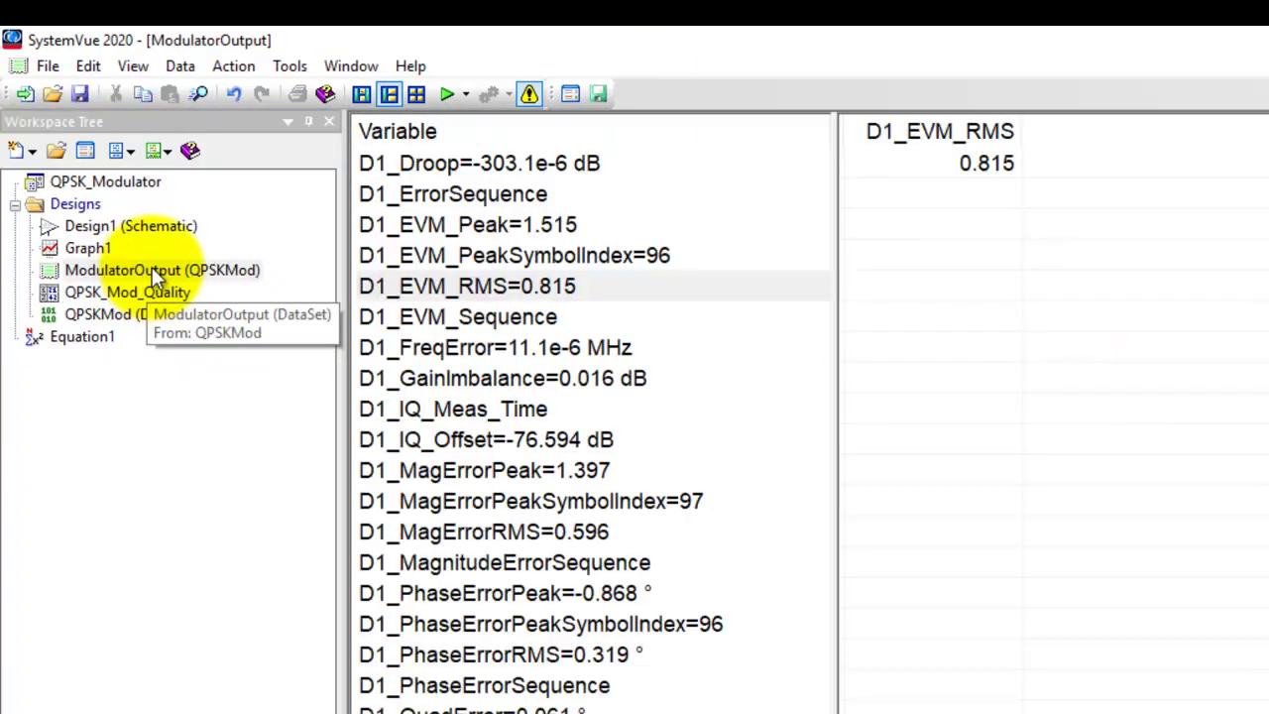
pyautogui.rightClick(493, 378)
pyautogui.moveTo(550, 421)
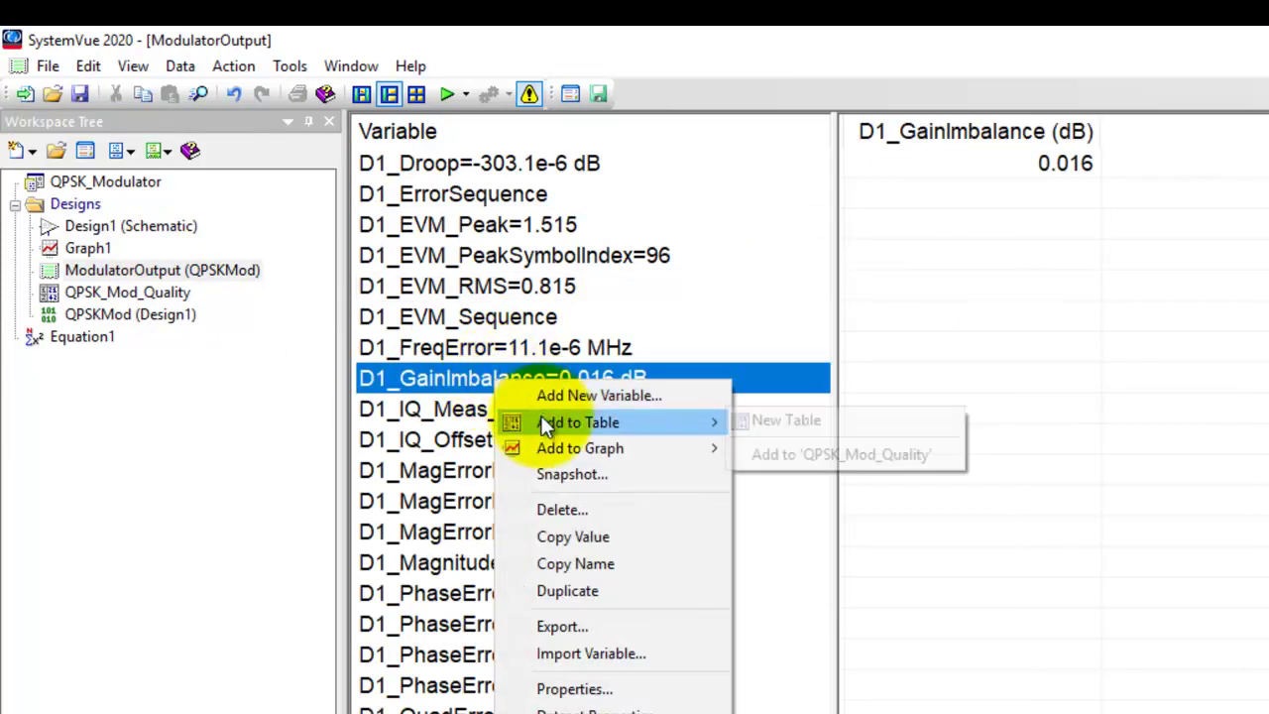
pyautogui.click(795, 453)
pyautogui.doubleClick(876, 138)
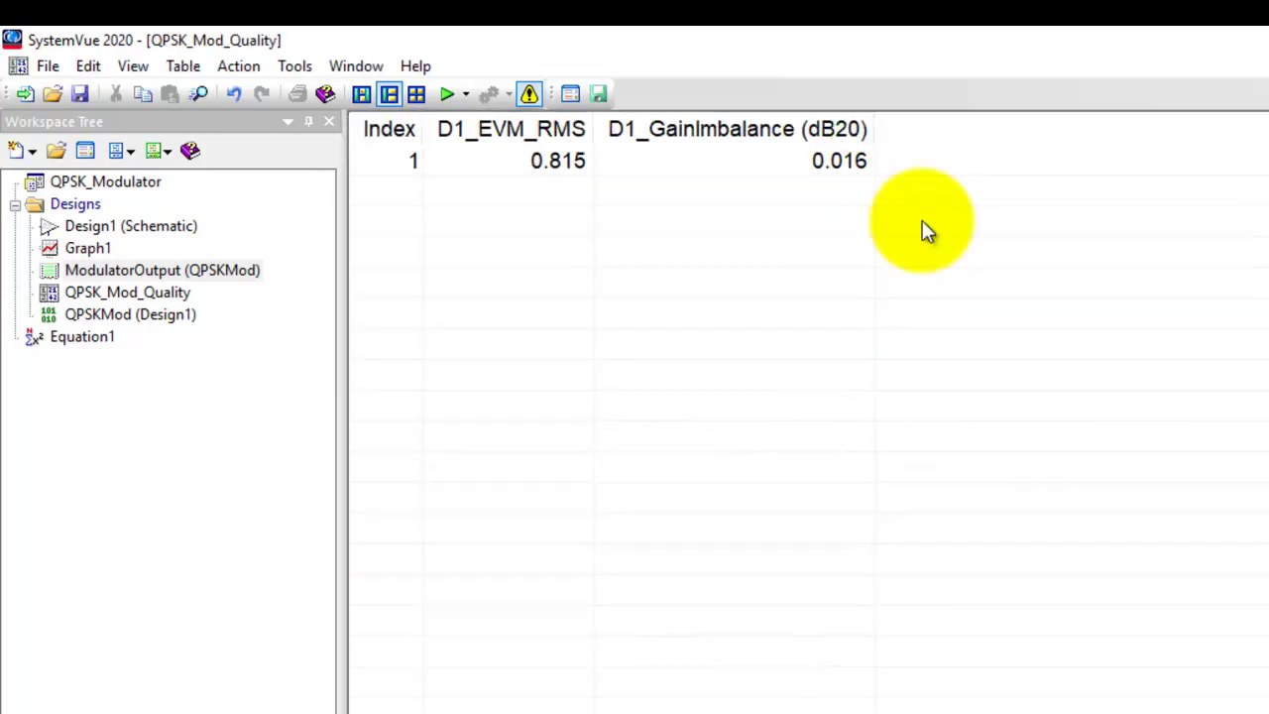
# Step: Tile all open windows horizontally
pyautogui.click(341, 67)
pyautogui.click(357, 93)
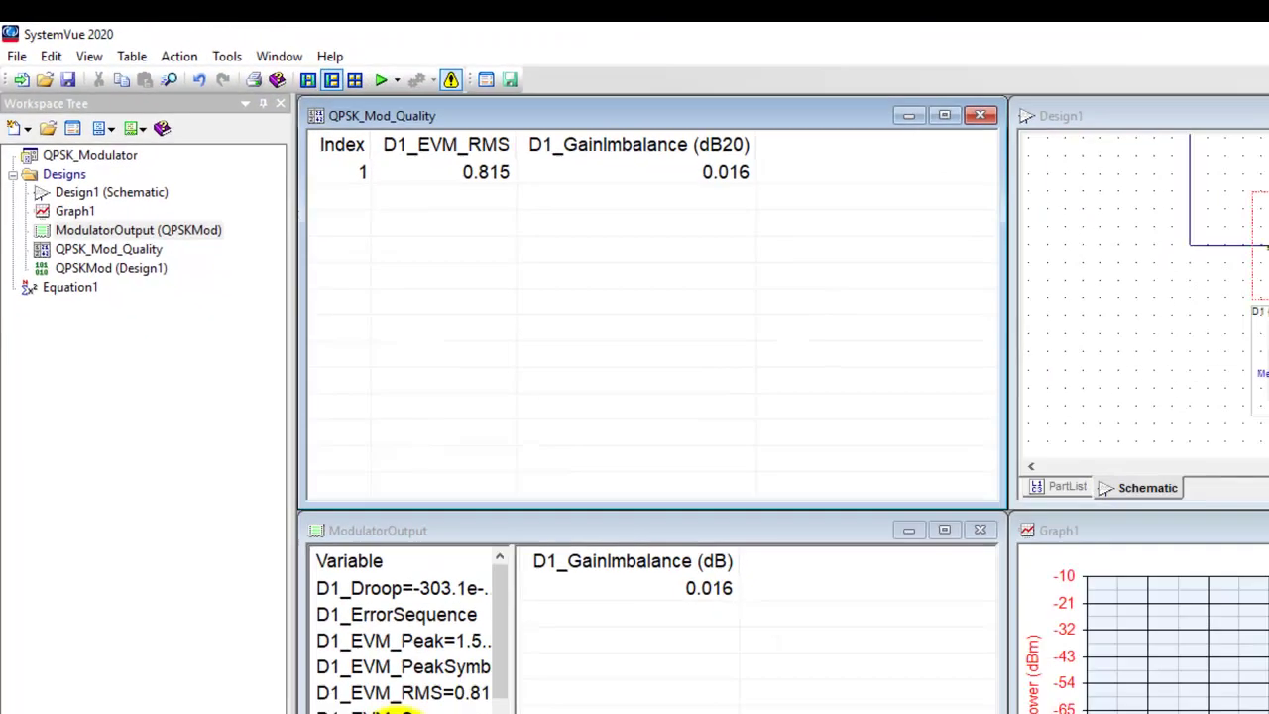
pyautogui.scroll(-3, 406, 706)
pyautogui.scroll(1, 407, 705)
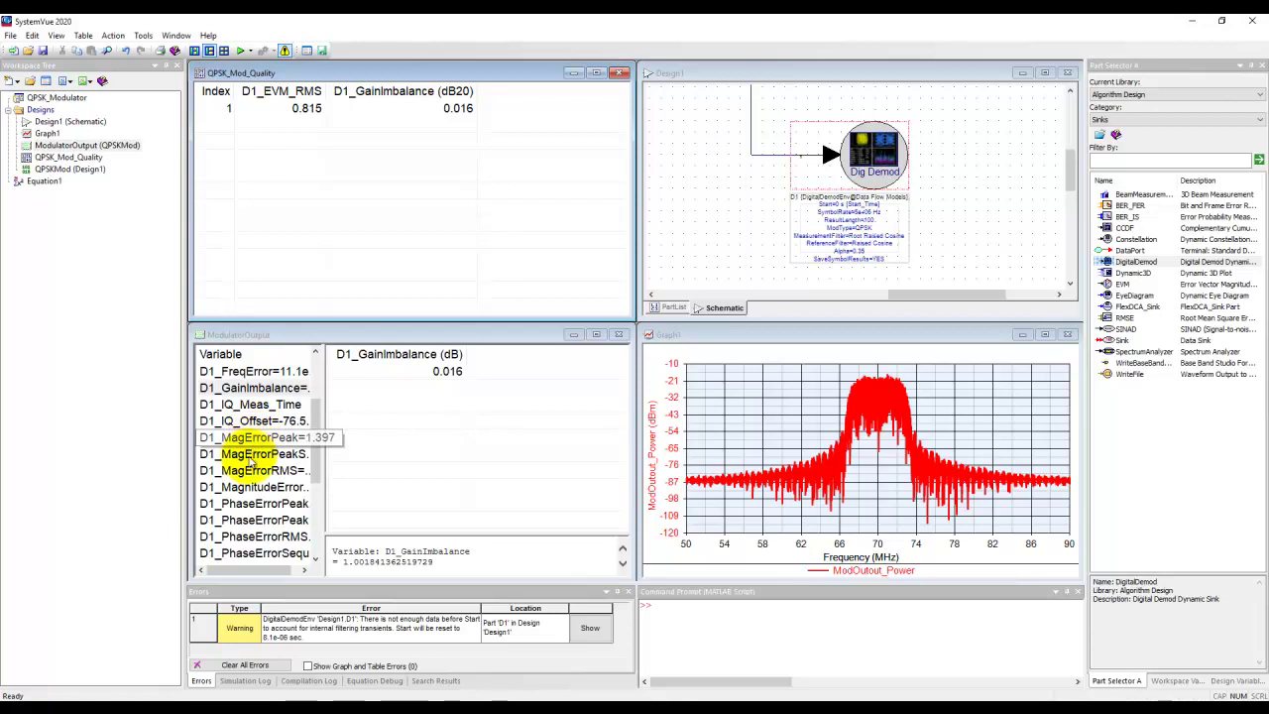
# Step: Add D1_MagErrorRMS (0.596) to QPSK_Mod_Quality as a third column, then fit the schematic in view
pyautogui.click(252, 470)
pyautogui.rightClick(249, 470)
pyautogui.moveTo(297, 490)
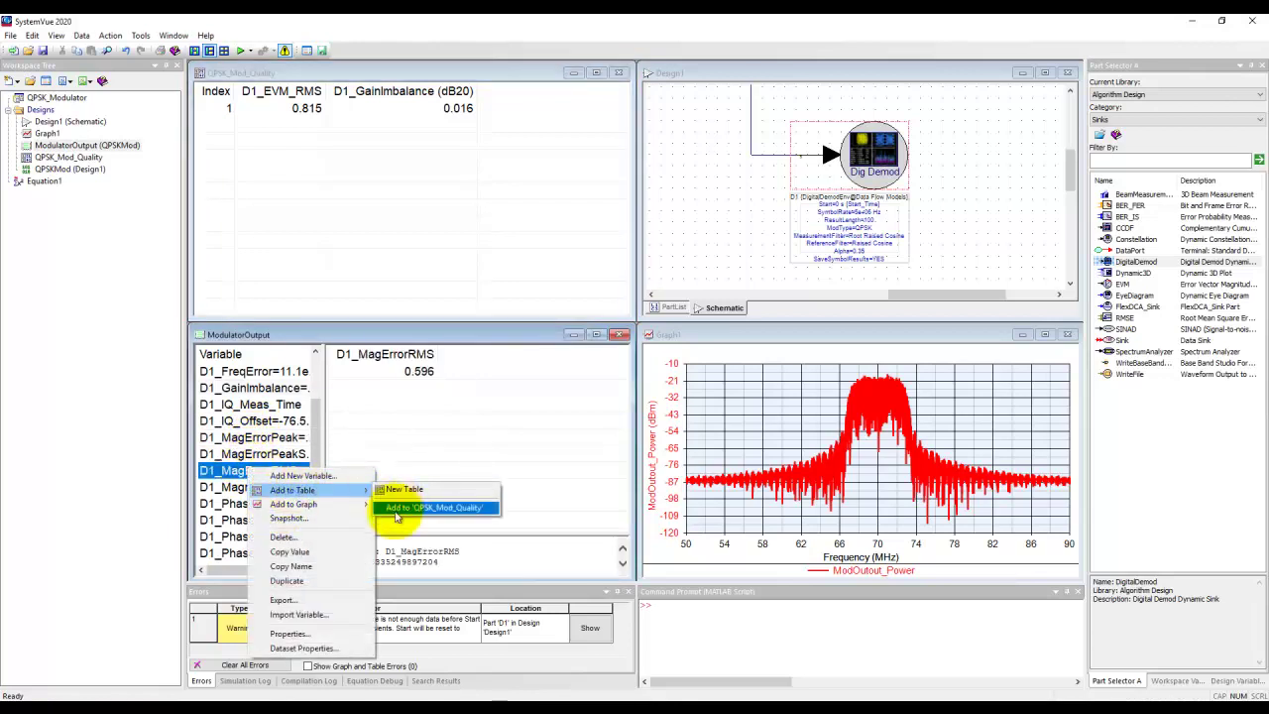
pyautogui.click(427, 508)
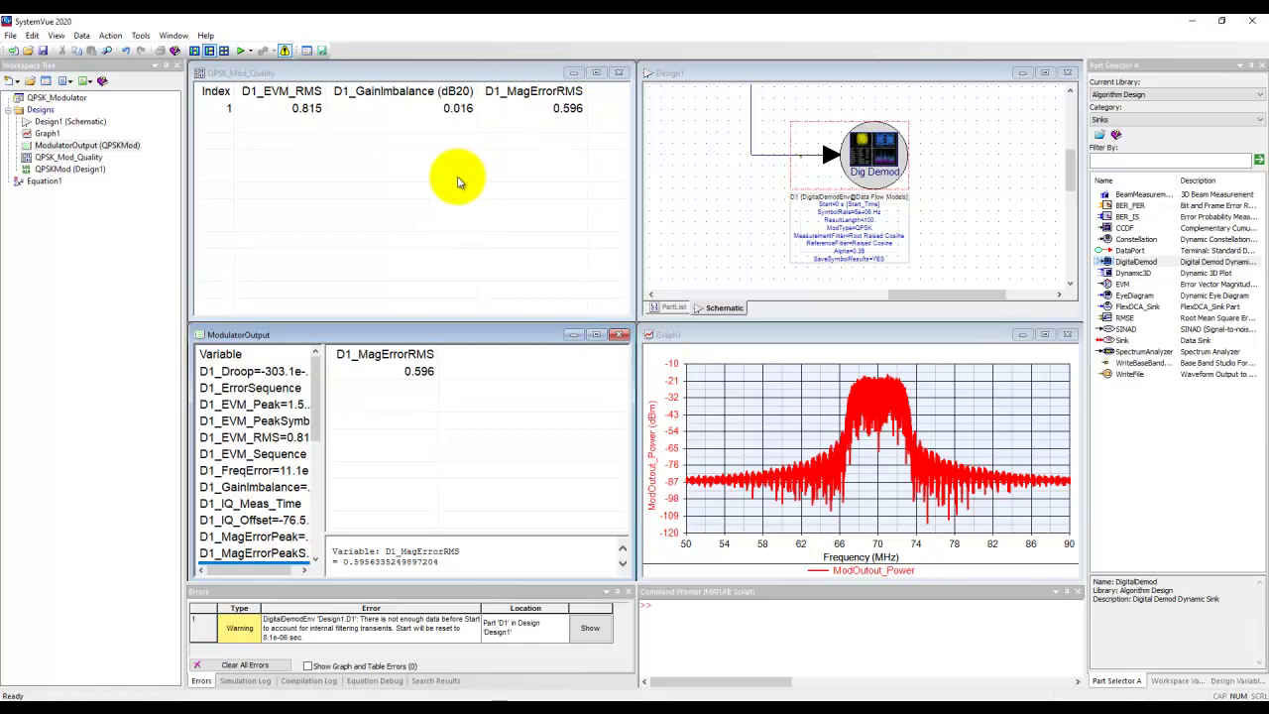
pyautogui.click(722, 221)
pyautogui.click(499, 52)
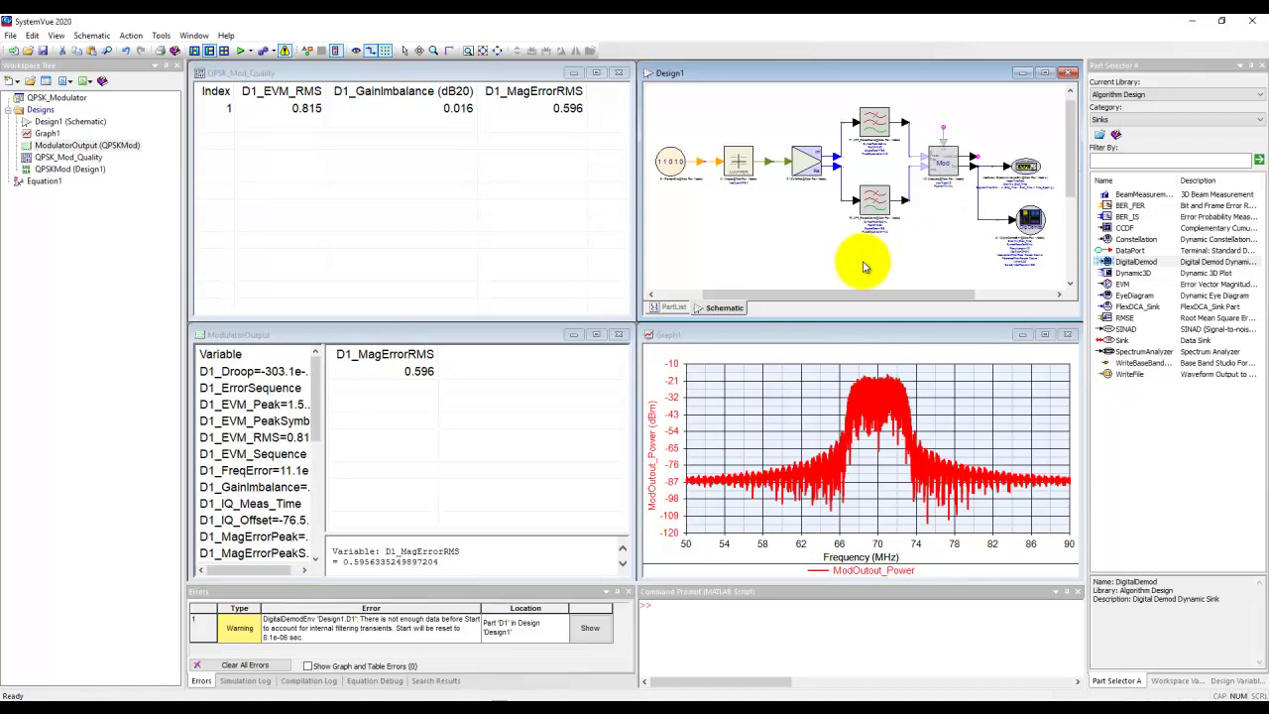
# Step: Set the Mod block's ShowIQ_Impairments to 1:YES, with GainImbalance 2 and PhaseImbalance 10 deg
pyautogui.doubleClick(942, 162)
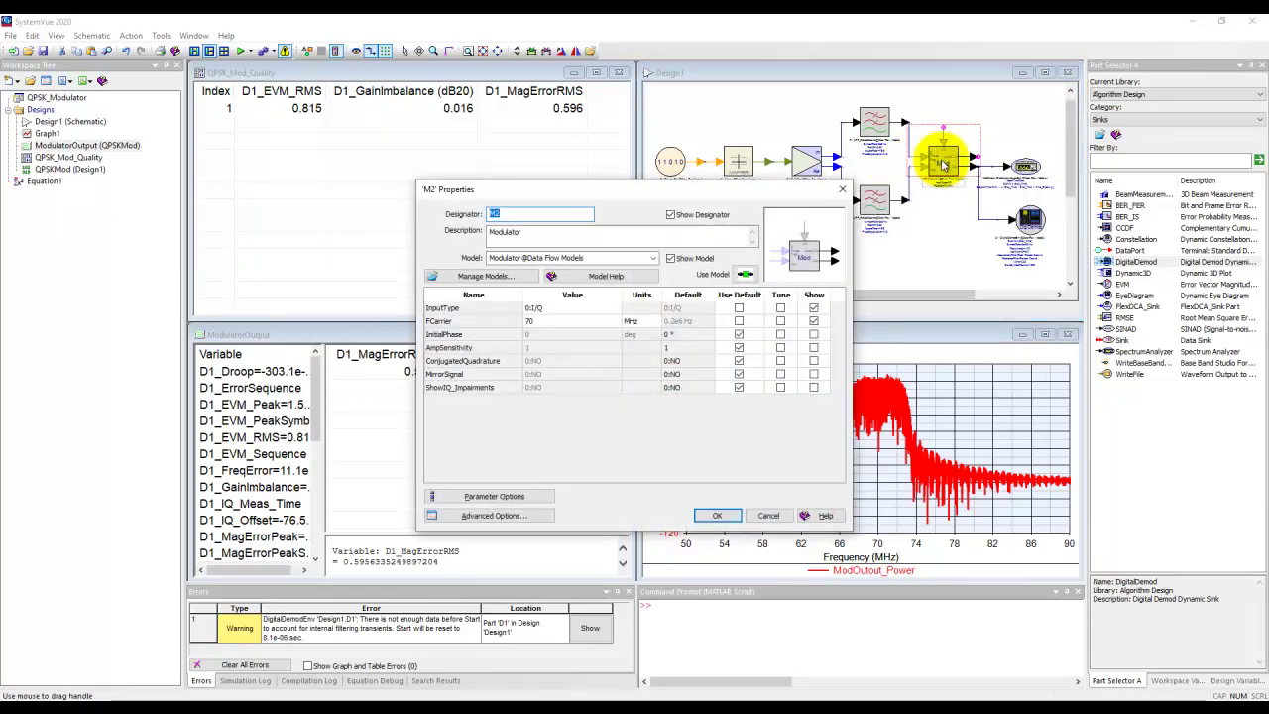
pyautogui.click(560, 387)
pyautogui.click(616, 388)
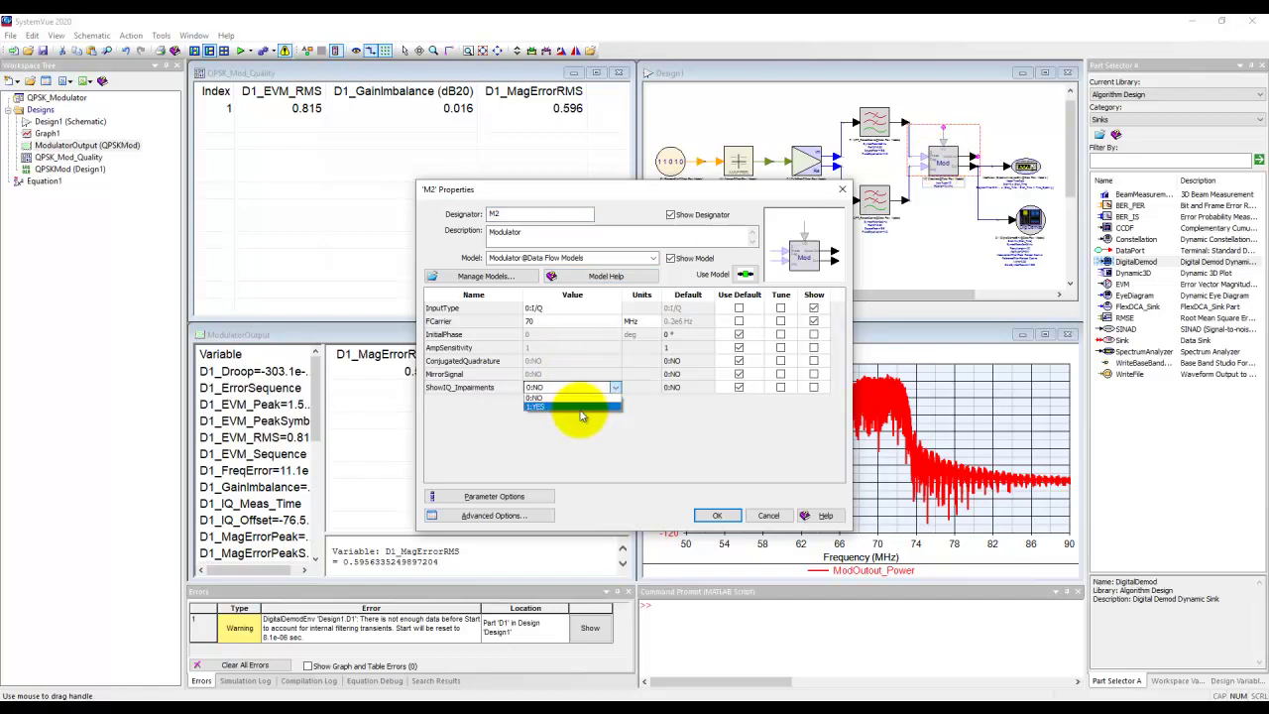
pyautogui.click(577, 408)
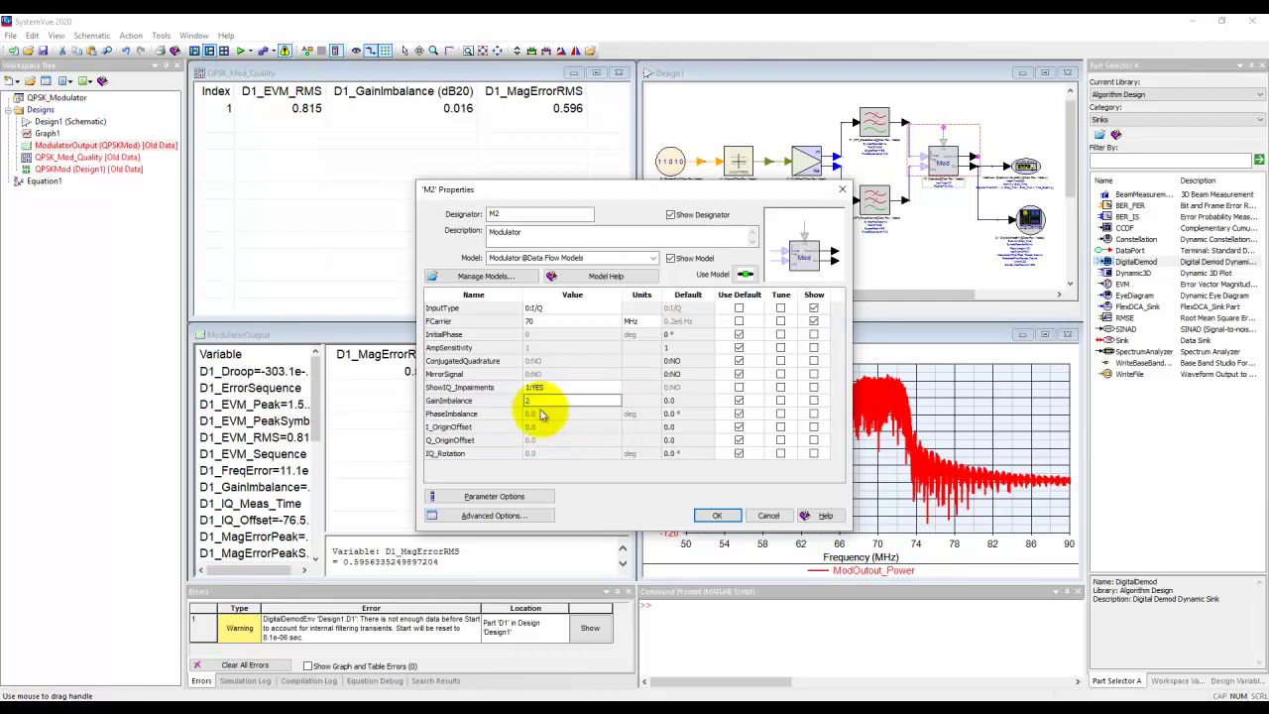
pyautogui.click(541, 415)
pyautogui.write('10')
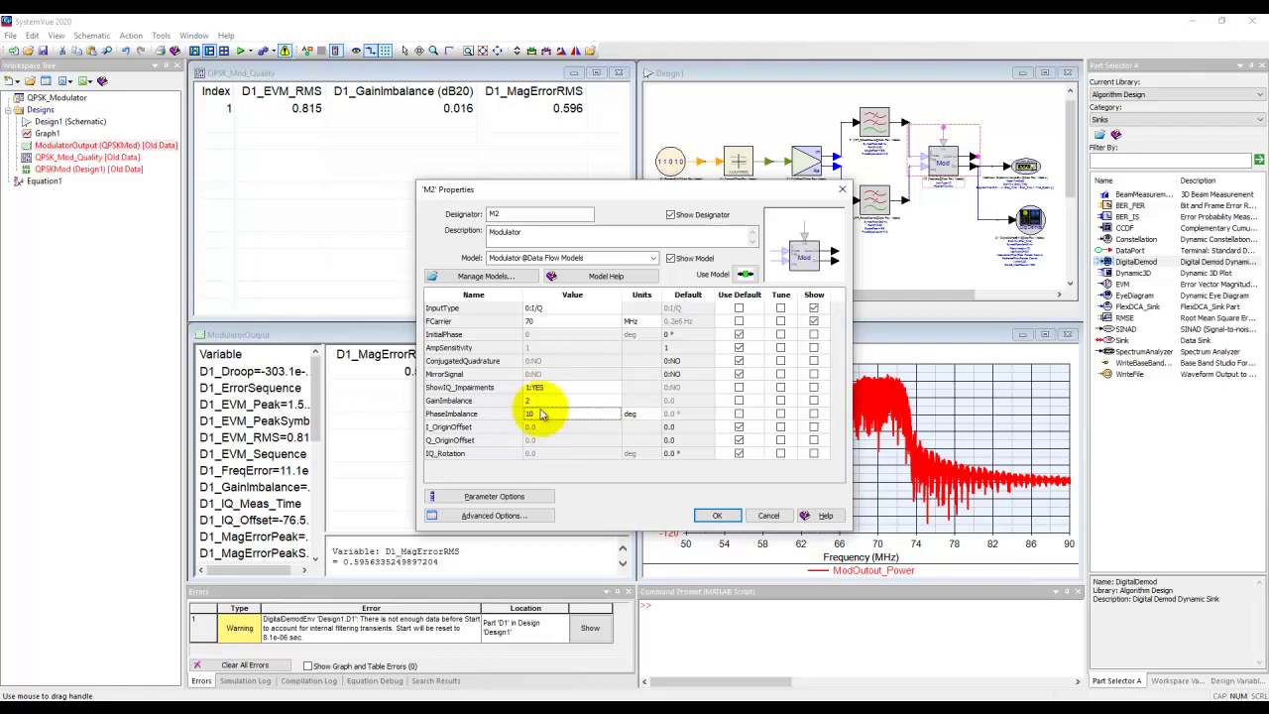
pyautogui.click(713, 516)
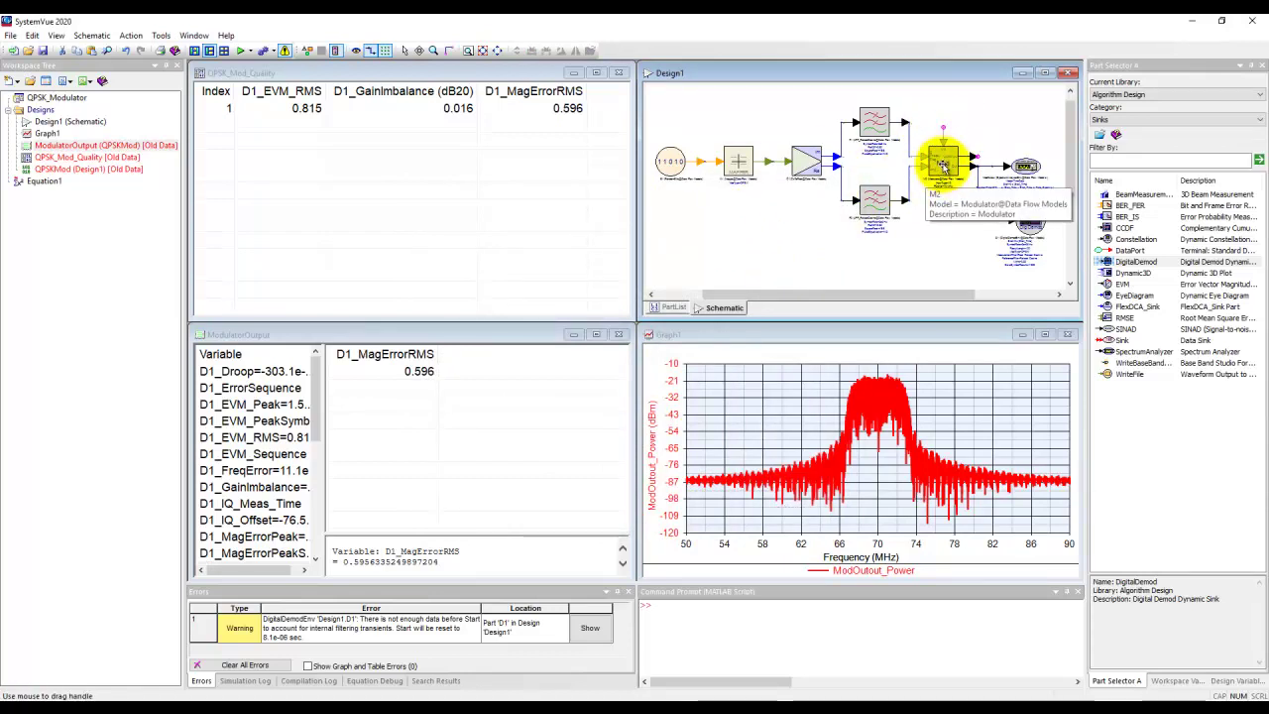
# Step: Re-run the simulation, giving EVM 14.272, gain imbalance 1.973 dB20 and magnitude error 8.444
pyautogui.click(240, 50)
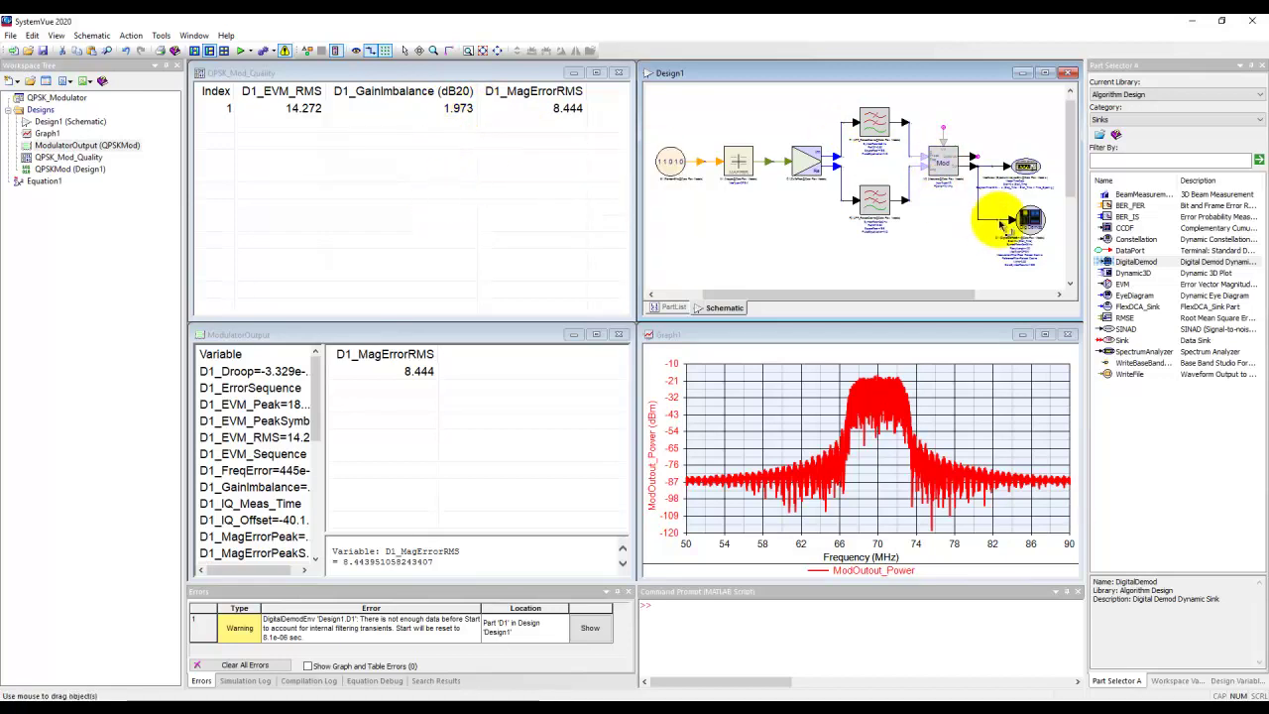
pyautogui.click(1030, 218)
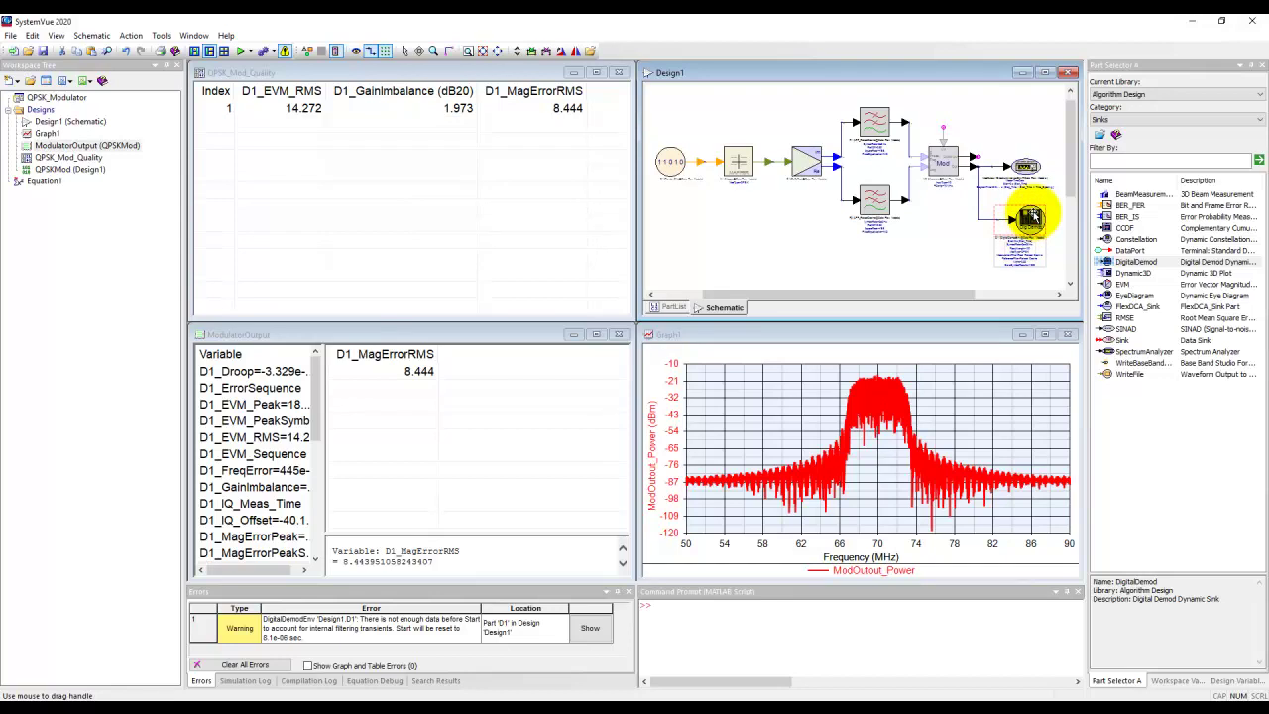
pyautogui.click(936, 164)
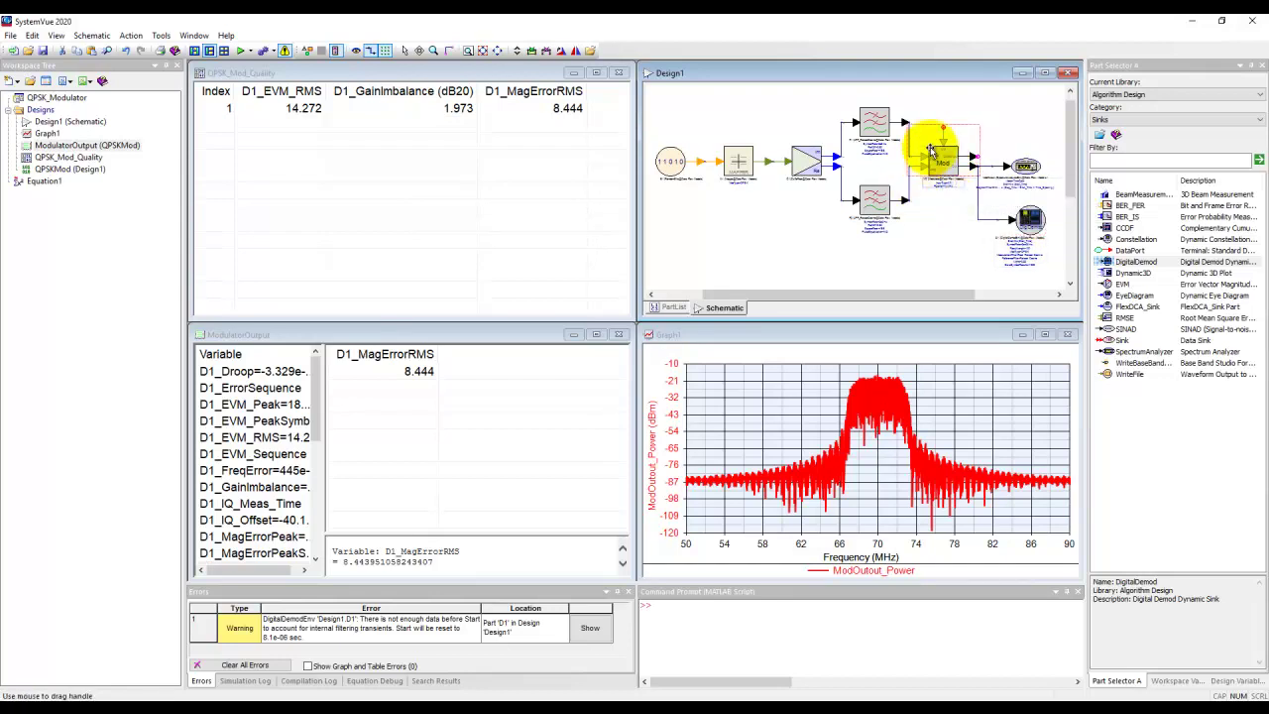
pyautogui.click(938, 215)
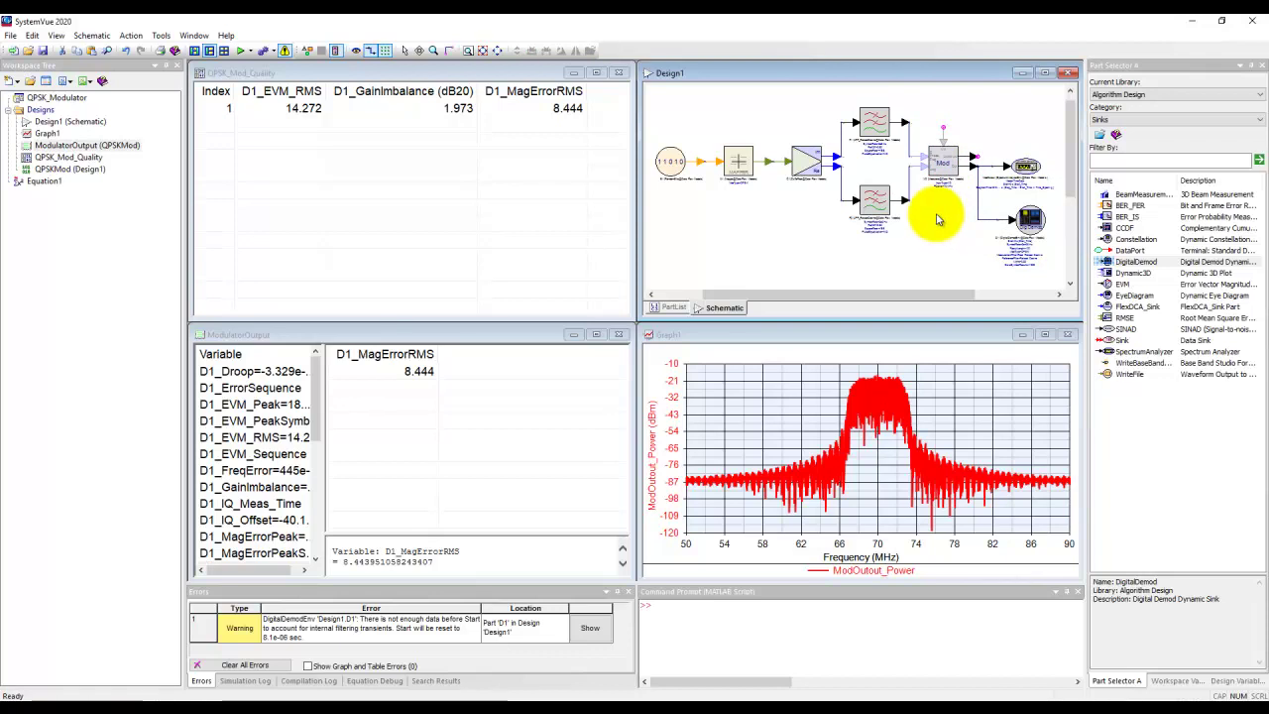